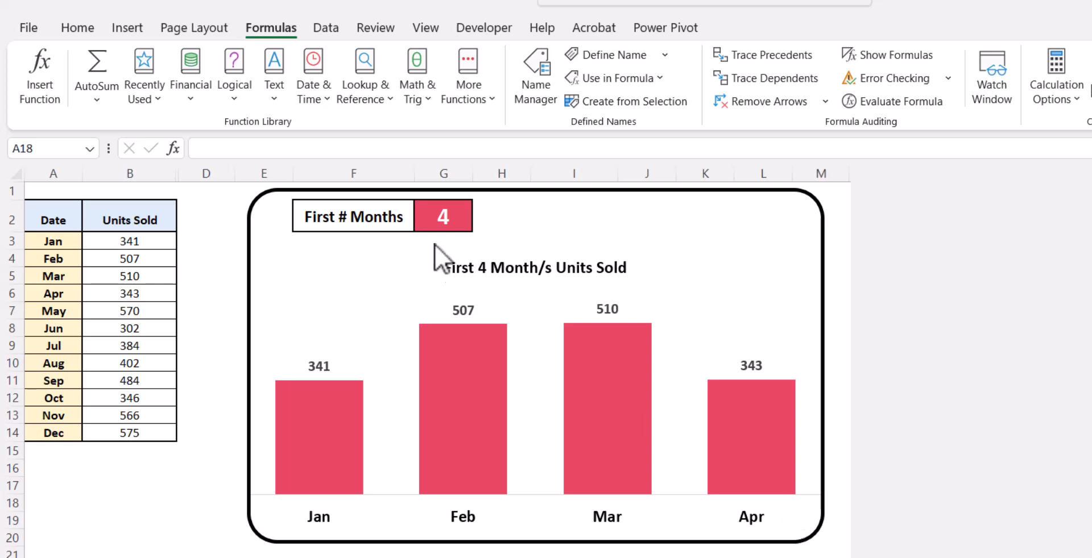
# Step: Test the finished chart by setting the First # Months selector in G2 to 5 and to 2
pyautogui.click(449, 216)
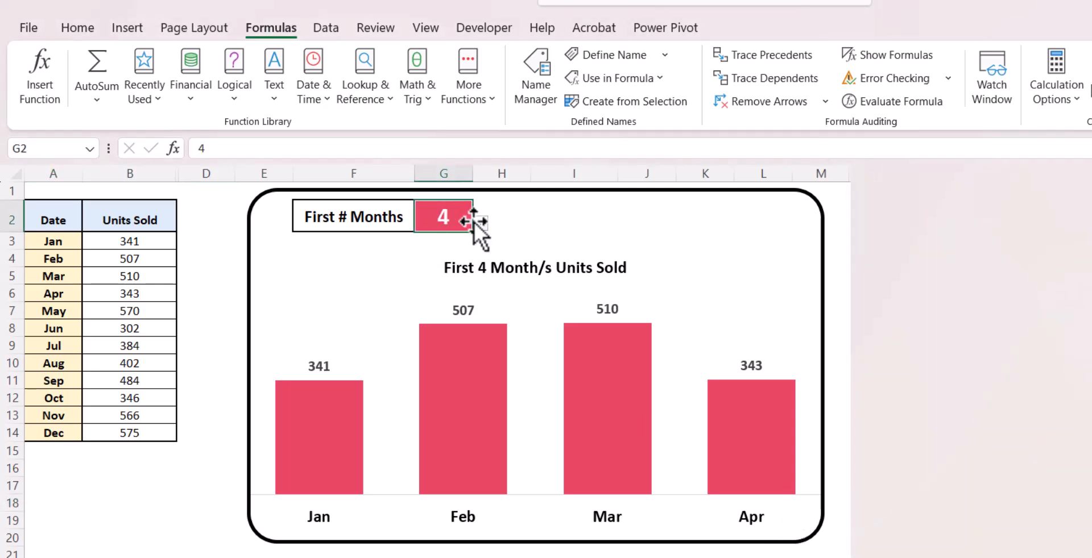
pyautogui.click(479, 223)
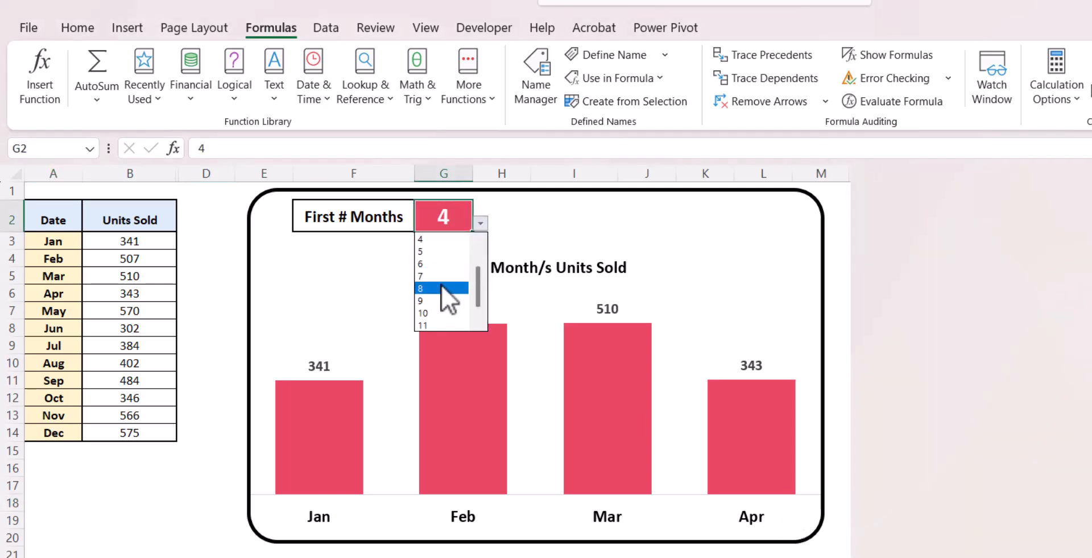
pyautogui.click(435, 255)
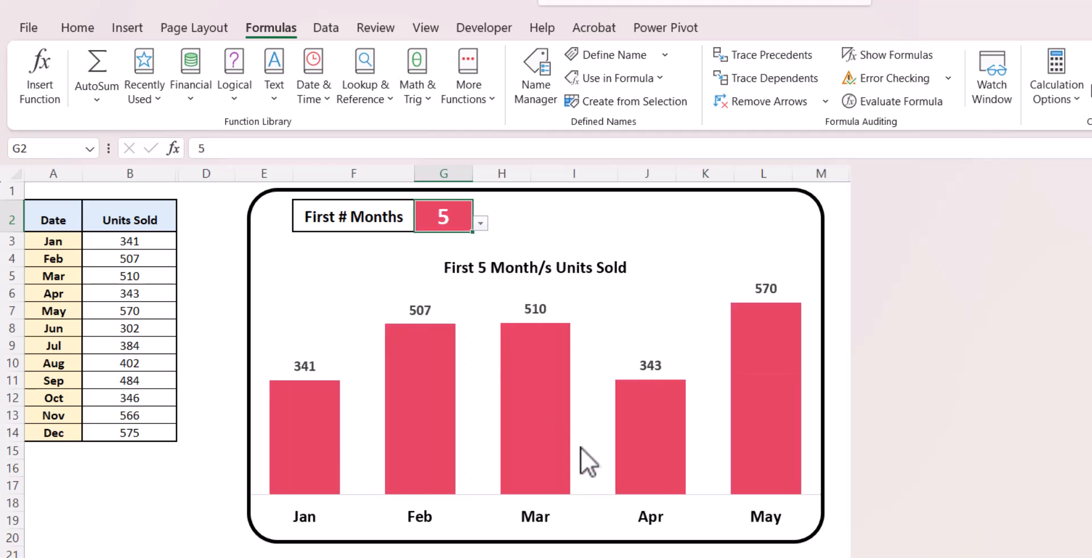
pyautogui.click(479, 225)
pyautogui.moveTo(480, 291); pyautogui.dragTo(474, 249)
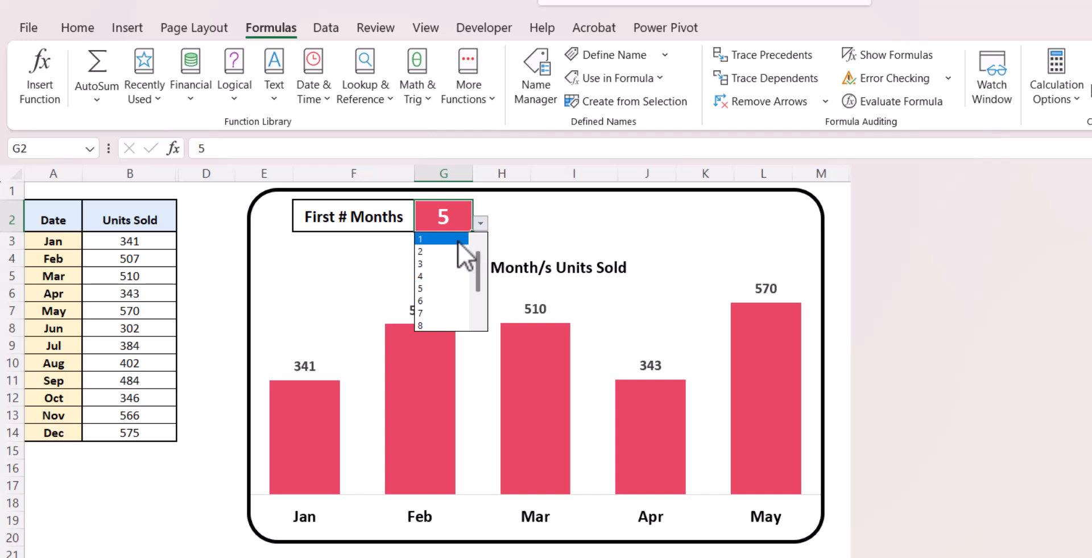
pyautogui.click(453, 252)
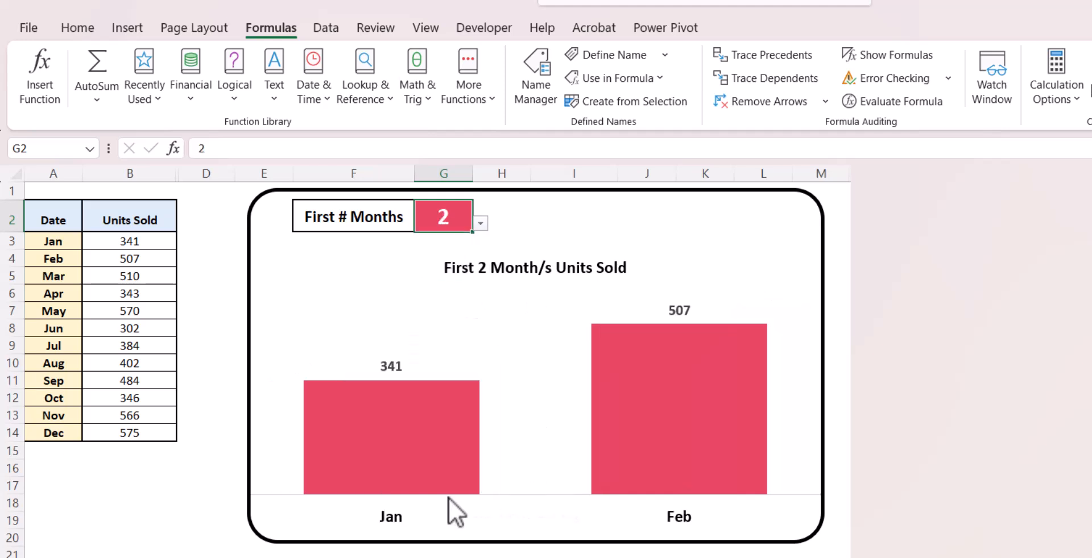
pyautogui.moveTo(678, 461)
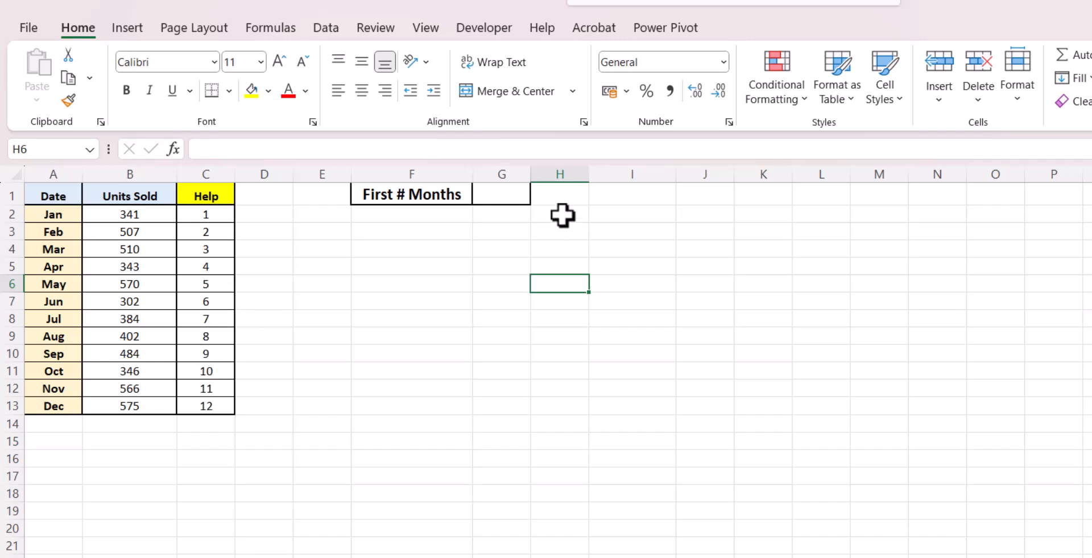
# Step: Add a list data validation to cell G1 using the Help numbers in C2:C13 as the source
pyautogui.click(498, 197)
pyautogui.hotkey('alt', 'a')
pyautogui.press('v')
pyautogui.press('v')
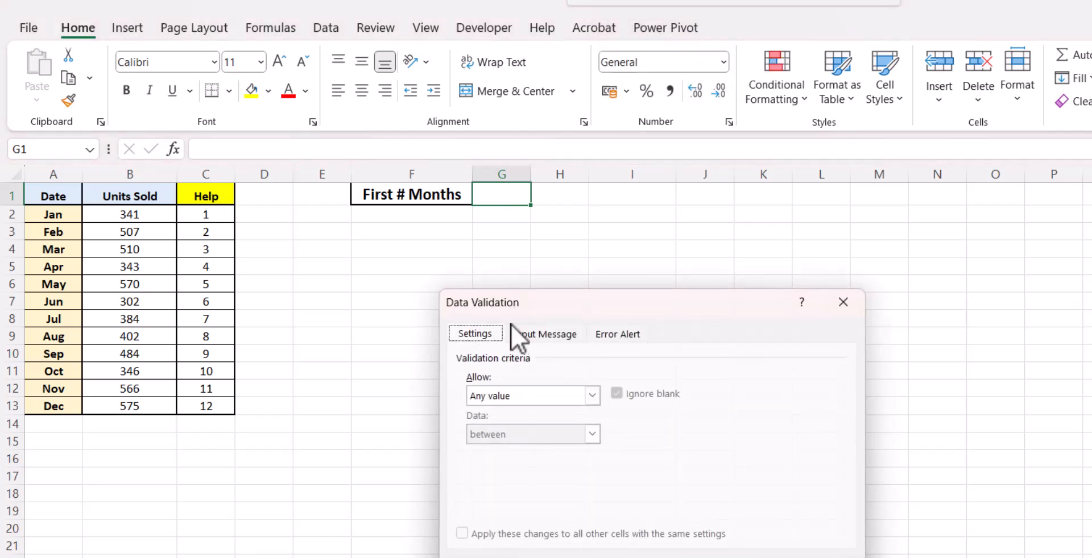
pyautogui.click(517, 392)
pyautogui.click(503, 447)
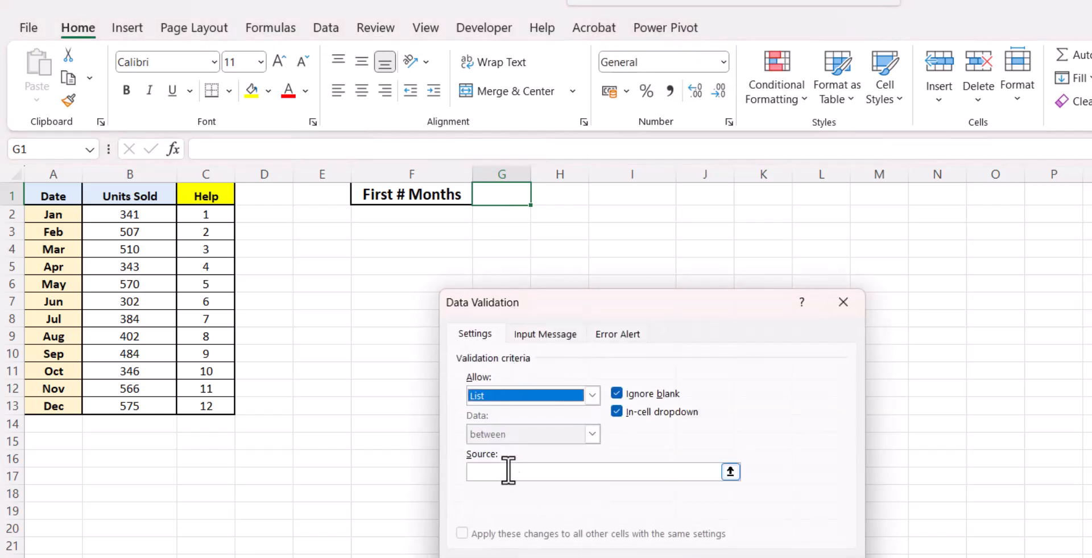
pyautogui.click(509, 472)
pyautogui.moveTo(178, 217); pyautogui.dragTo(207, 405)
pyautogui.press('Return')
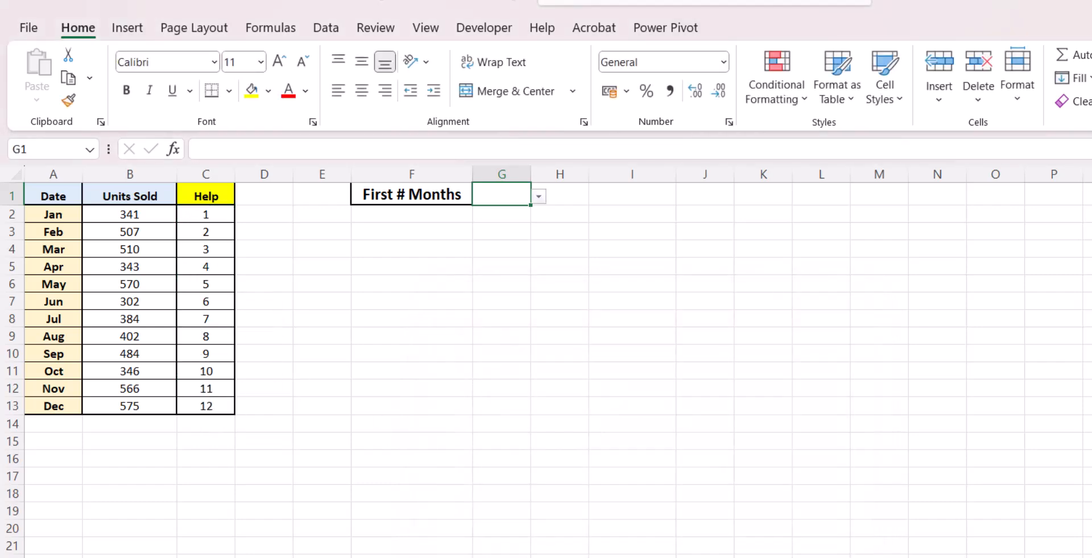
# Step: Format cell G1 with a purple fill, white font colour and font size 16
pyautogui.click(270, 93)
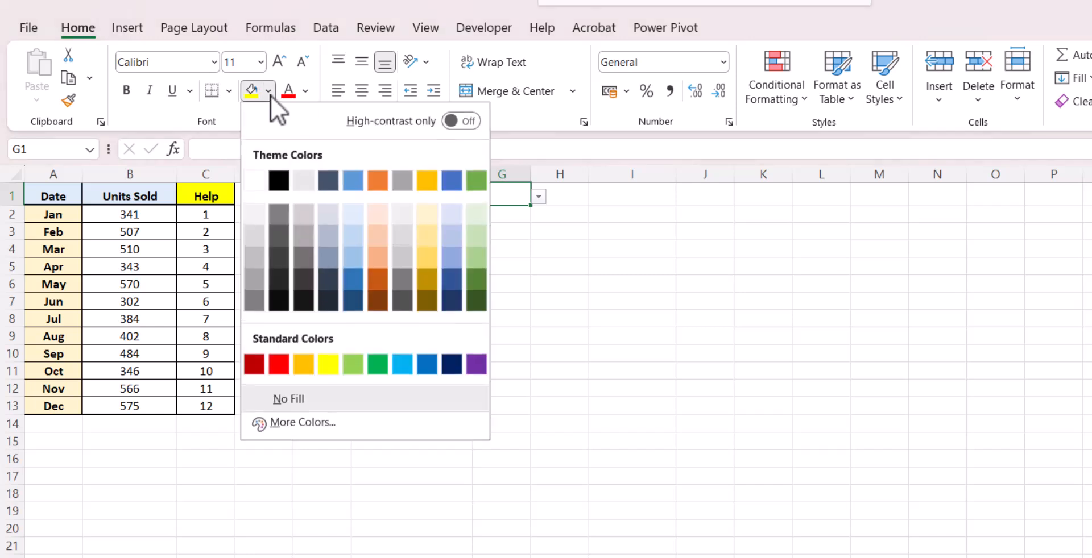
pyautogui.click(479, 363)
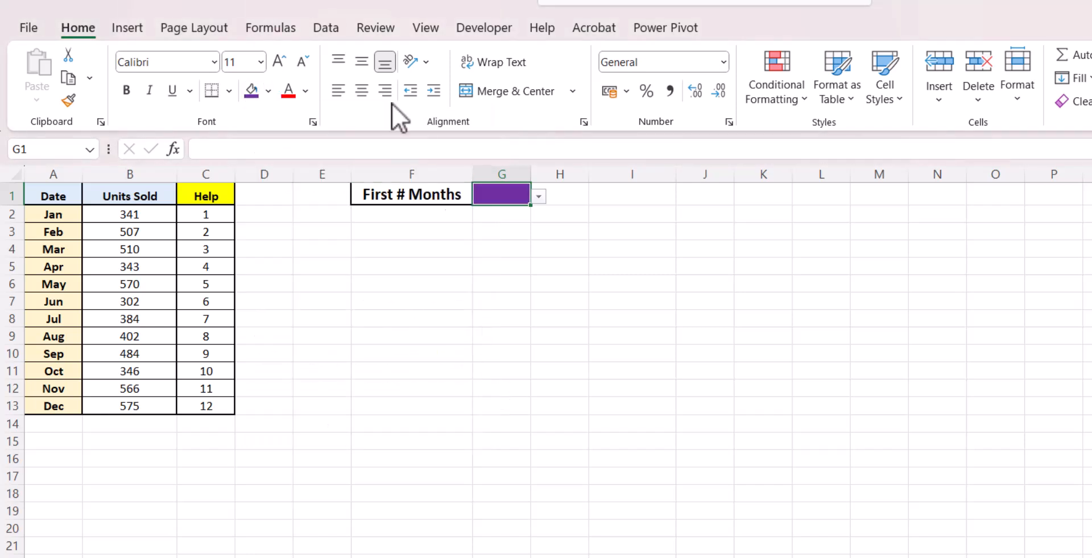
pyautogui.click(307, 91)
pyautogui.click(292, 205)
pyautogui.click(279, 61)
pyautogui.click(280, 60)
pyautogui.click(279, 60)
# Step: Choose 4 as the number of months in G1 and centre the value horizontally
pyautogui.click(537, 200)
pyautogui.click(516, 252)
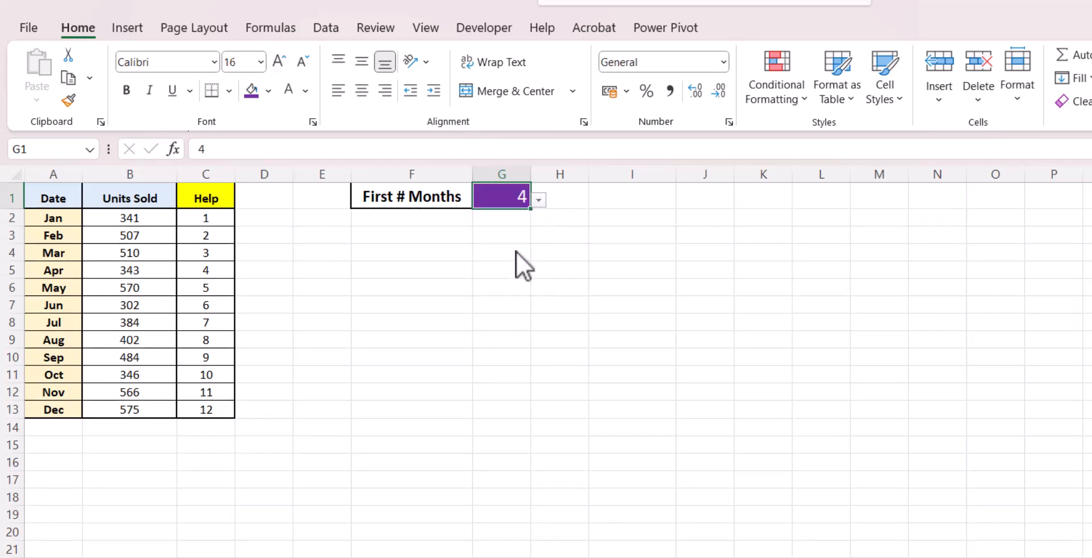
pyautogui.hotkey('alt', 'h')
pyautogui.press('a')
pyautogui.press('c')
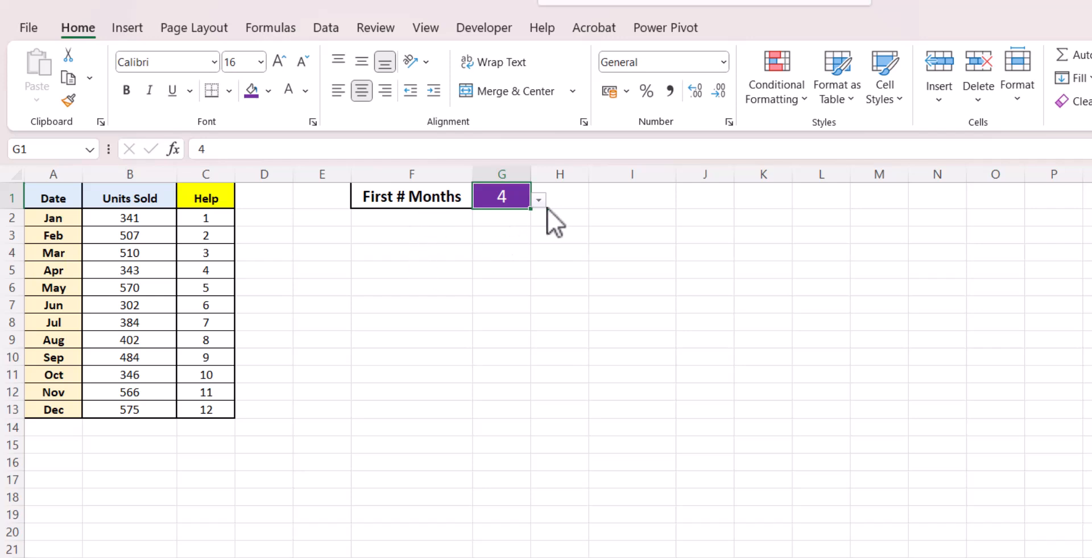
pyautogui.moveTo(104, 220); pyautogui.dragTo(194, 265)
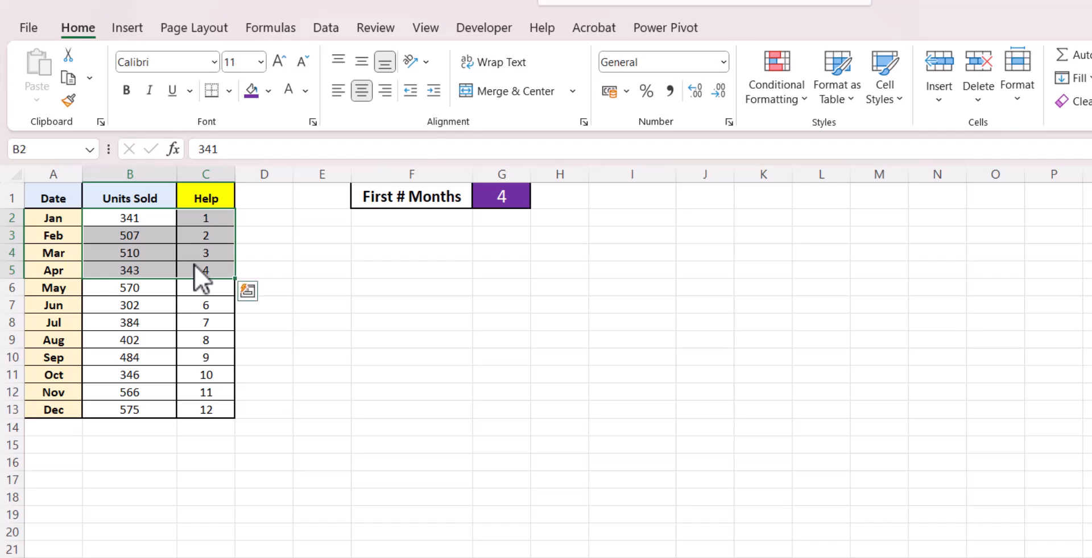
# Step: Enter the formula =OFFSET($A$1,1,0,G1,1) in cell F3 to list the first months
pyautogui.click(373, 241)
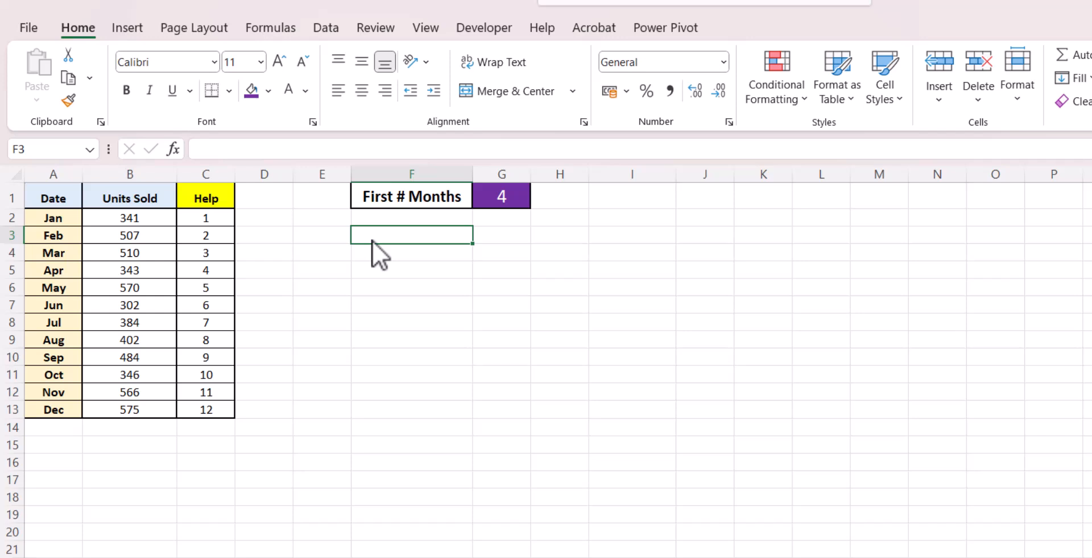
pyautogui.write('=of')
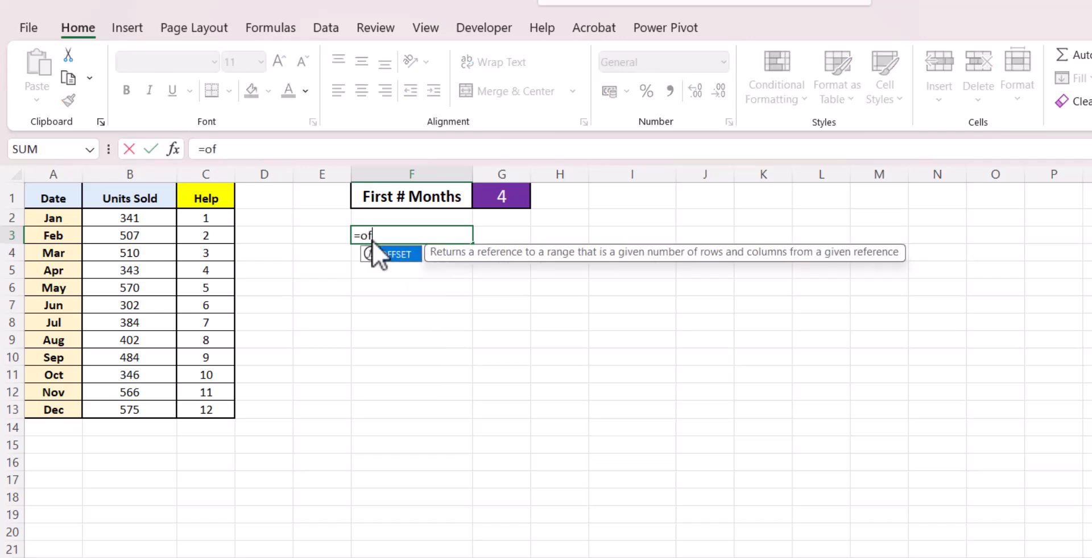
pyautogui.press('Tab')
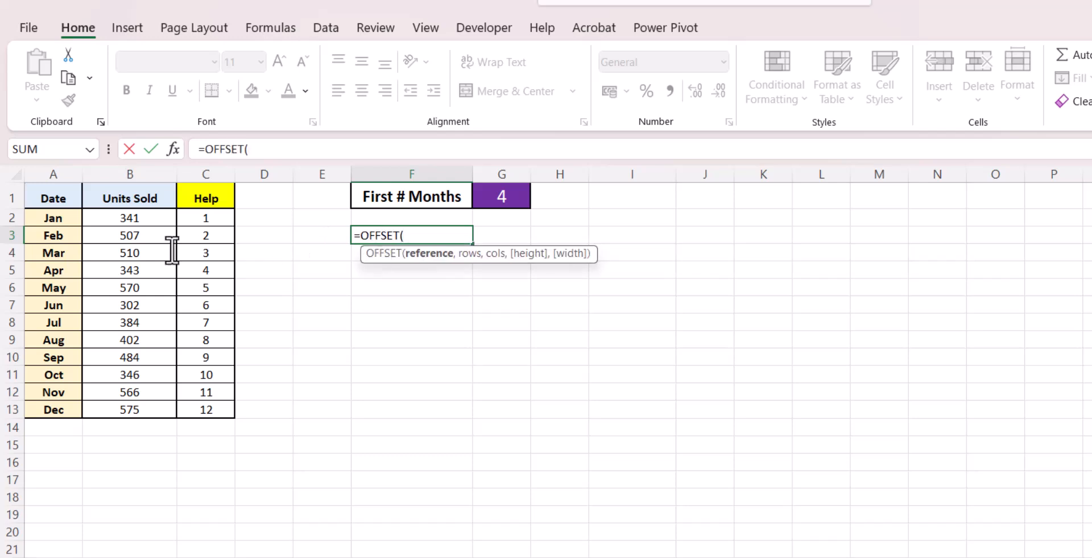
pyautogui.click(58, 205)
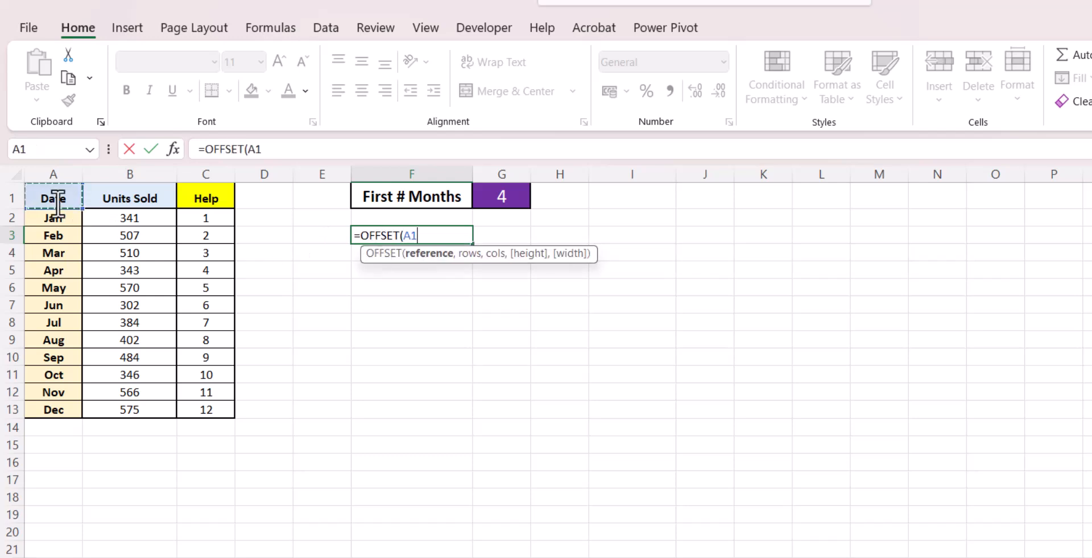
pyautogui.press('F4')
pyautogui.write(',')
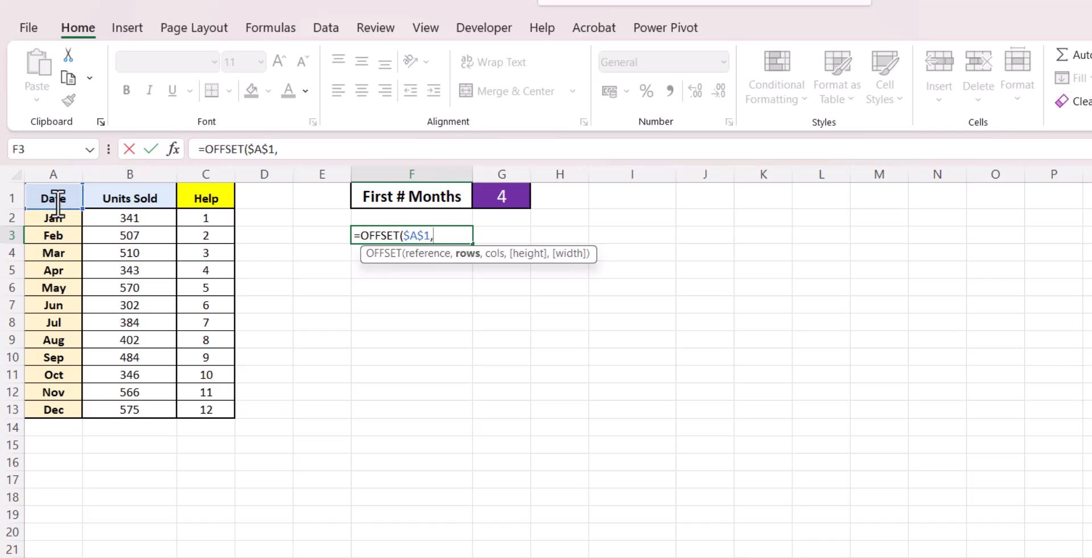
pyautogui.write('1,')
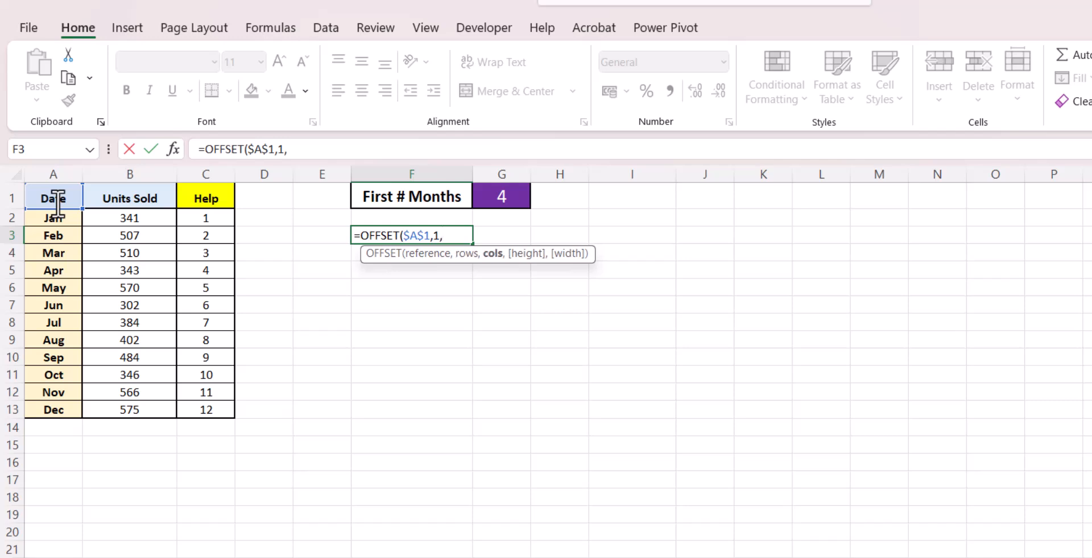
pyautogui.write('0')
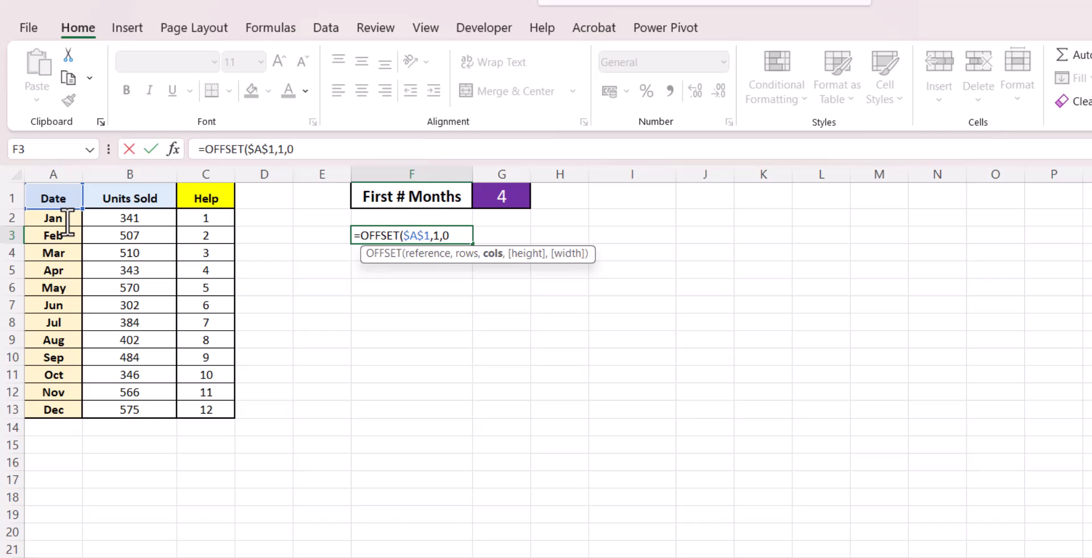
pyautogui.write(',')
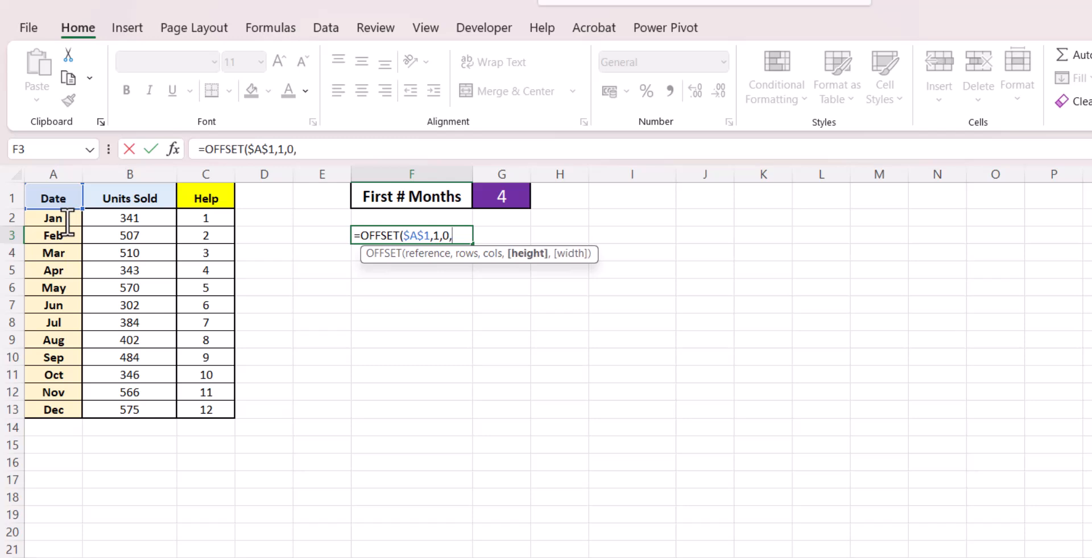
pyautogui.click(490, 195)
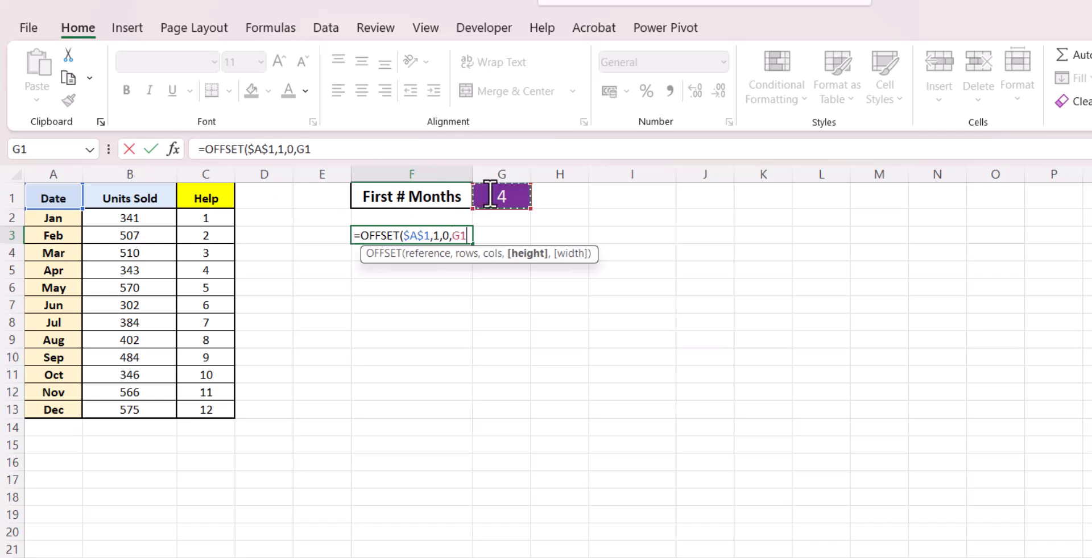
pyautogui.write(',')
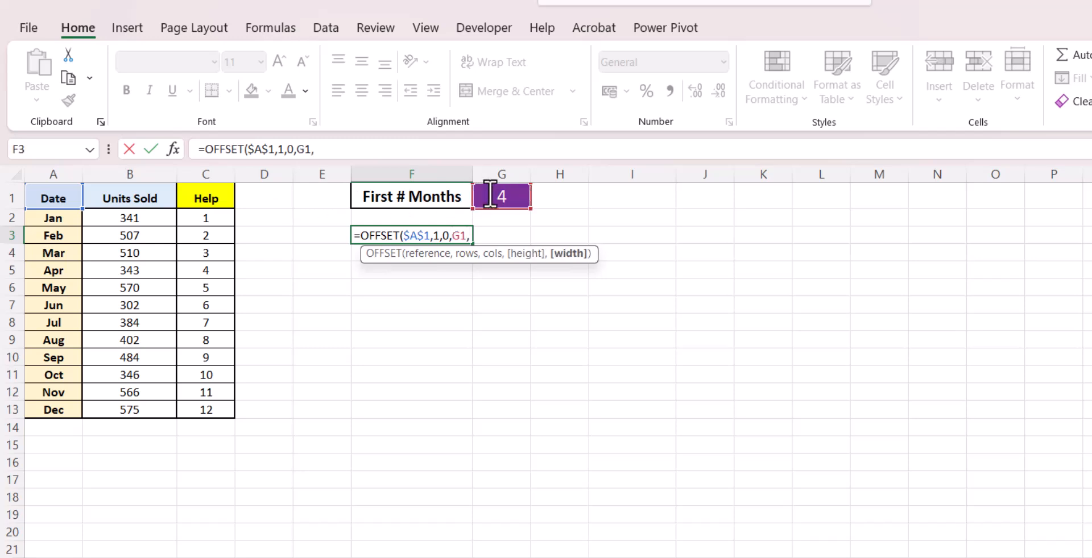
pyautogui.write('1)')
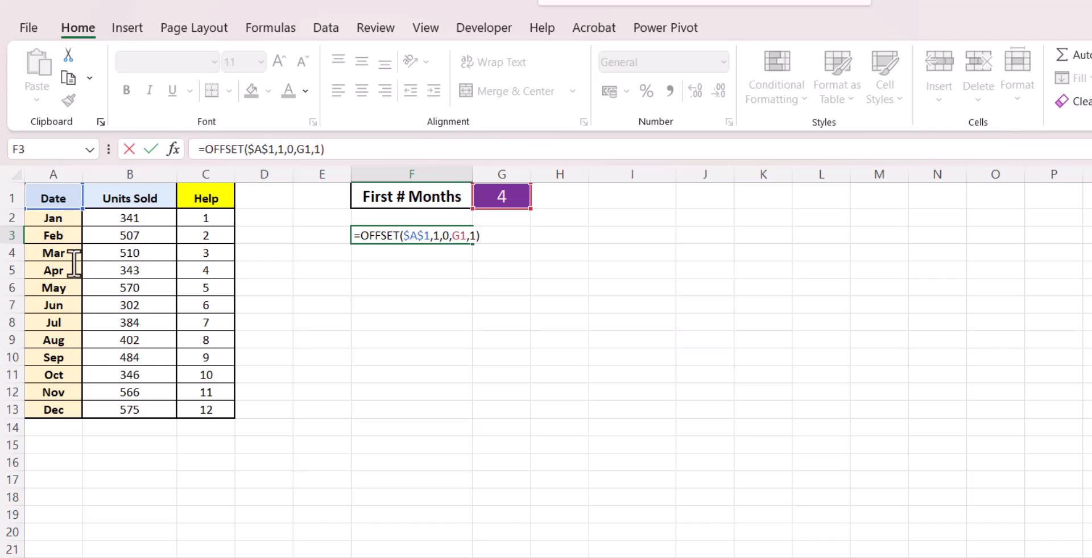
pyautogui.press('Return')
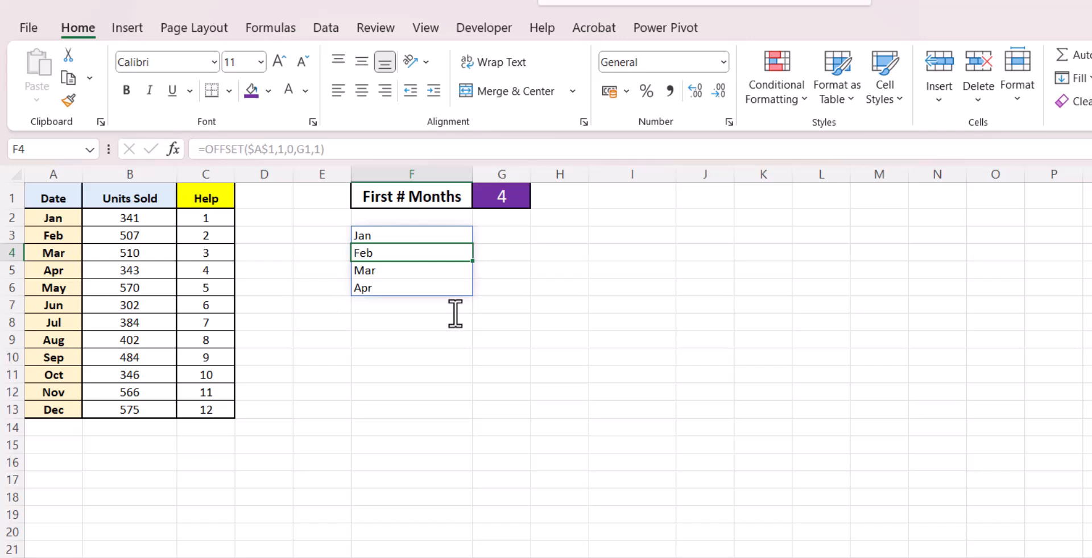
# Step: Check the spilled month cells under F3 and make the formula's height reference absolute as $G$1
pyautogui.click(436, 289)
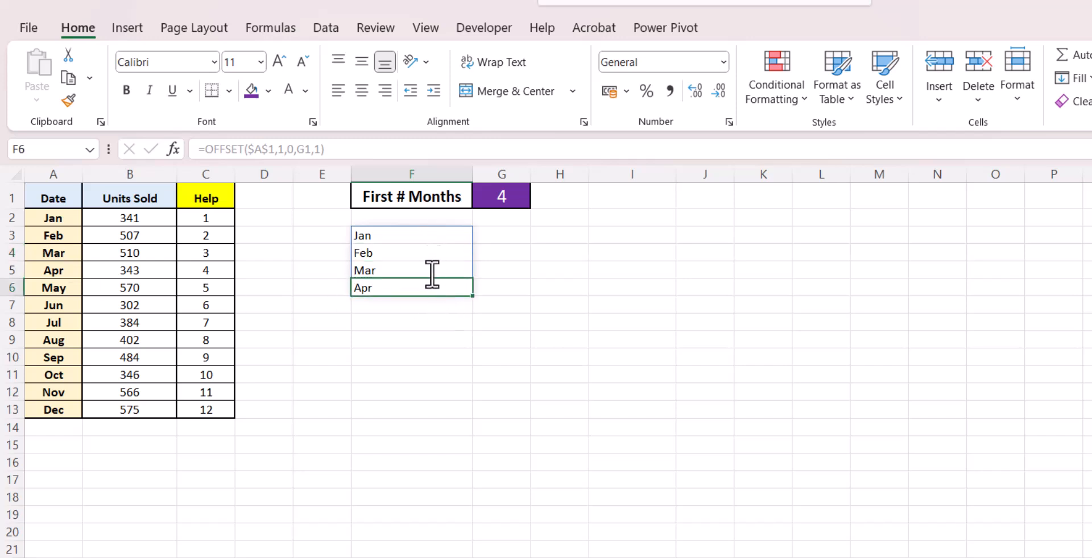
pyautogui.click(396, 271)
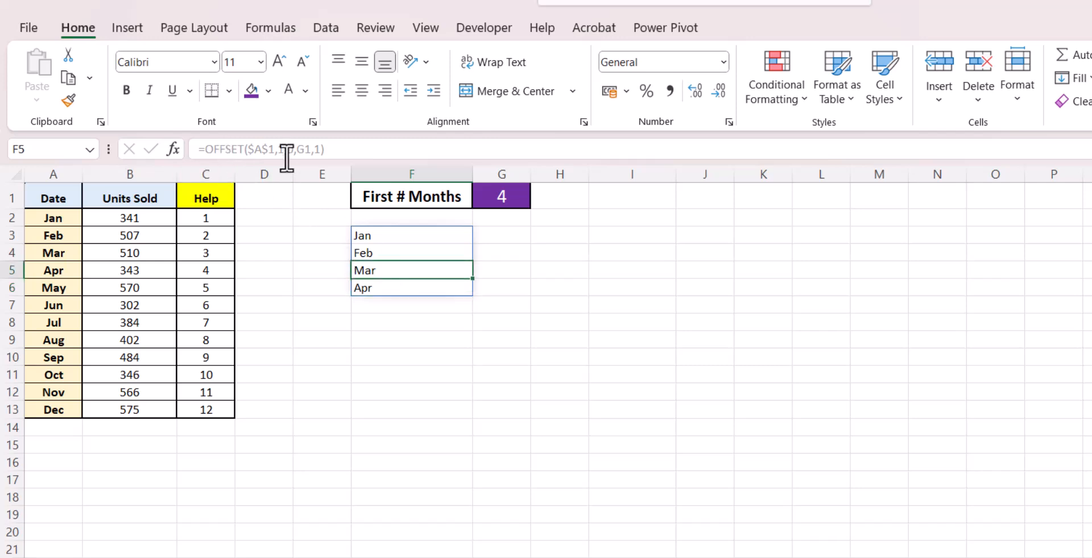
pyautogui.click(364, 236)
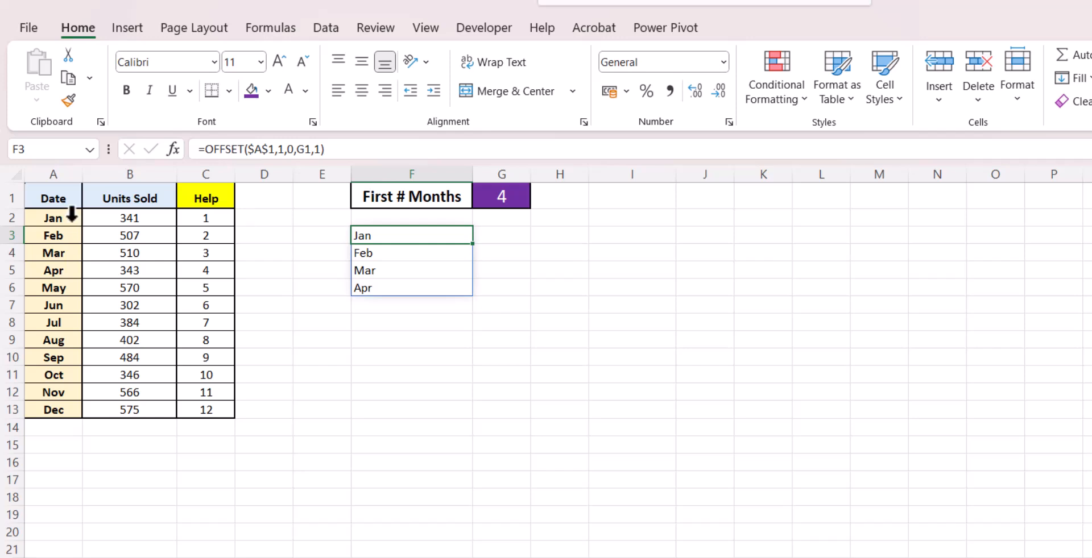
pyautogui.click(309, 148)
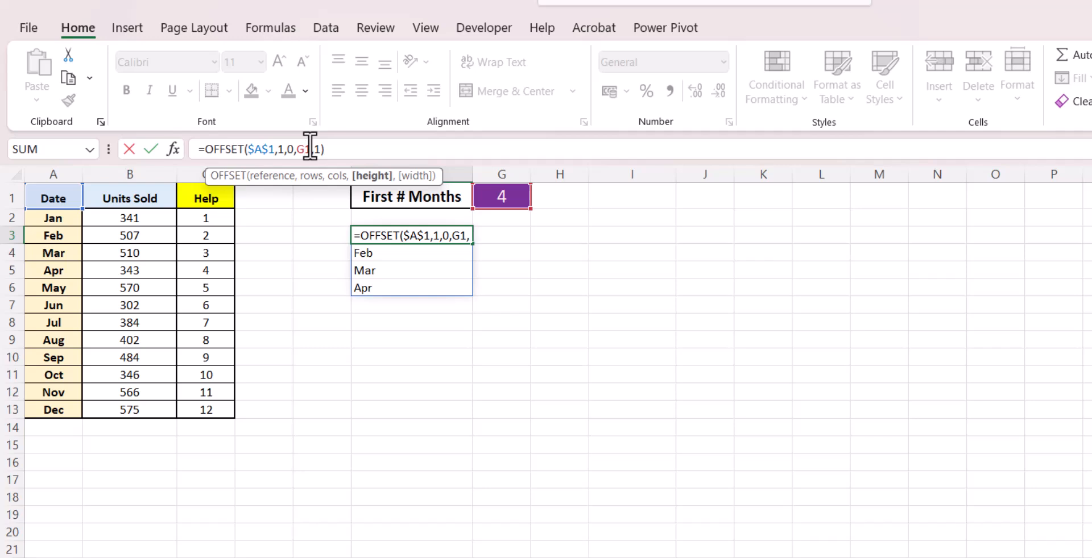
pyautogui.press('F4')
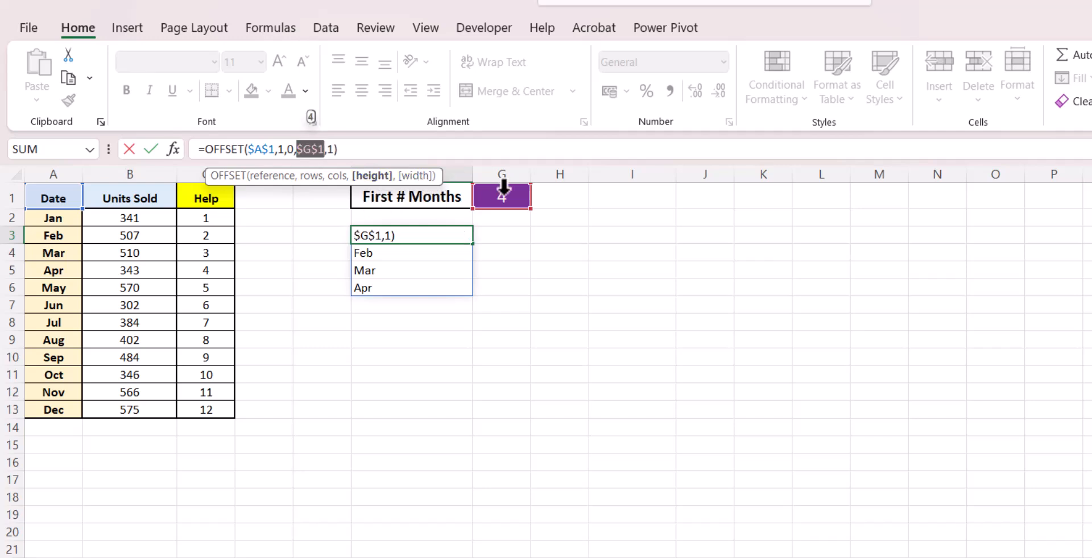
pyautogui.press('Return')
# Step: Copy the OFFSET formula from F3 into cell G3
pyautogui.click(442, 227)
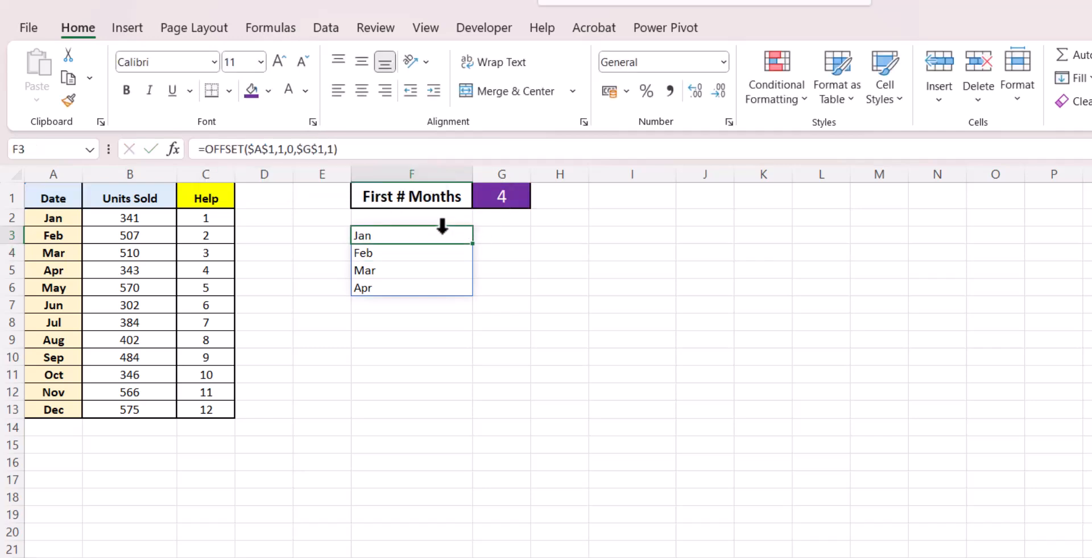
pyautogui.hotkey('ctrl', 'c')
pyautogui.click(493, 232)
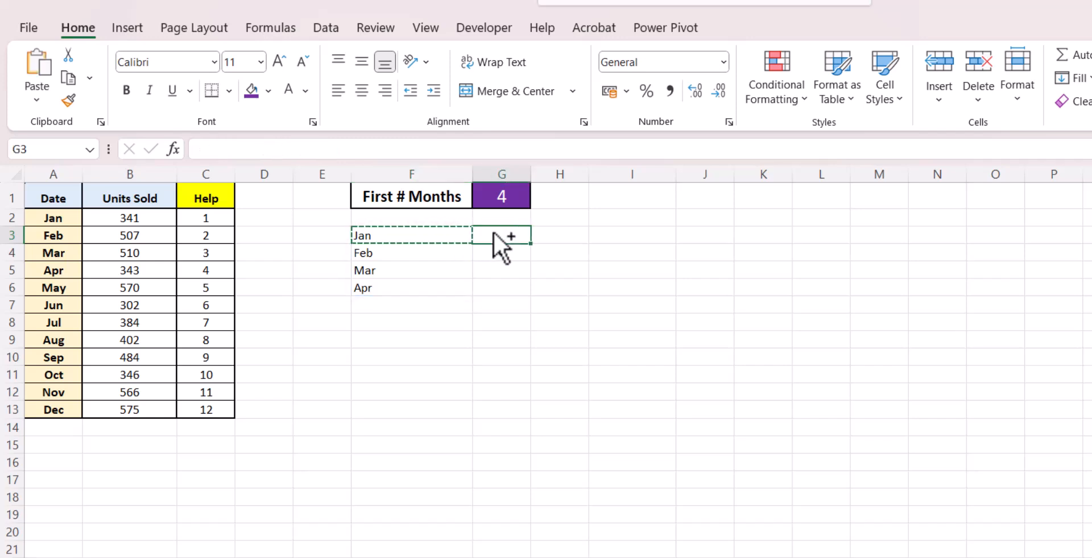
pyautogui.hotkey('ctrl', 'v')
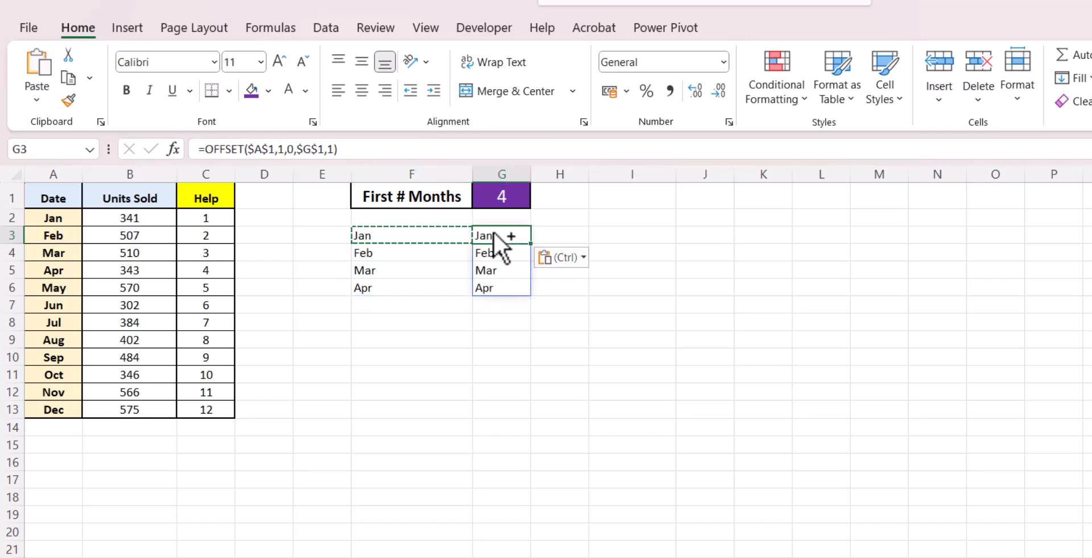
# Step: Change the OFFSET reference in G3 to $B$1 so the formula lists the units sold
pyautogui.doubleClick(259, 149)
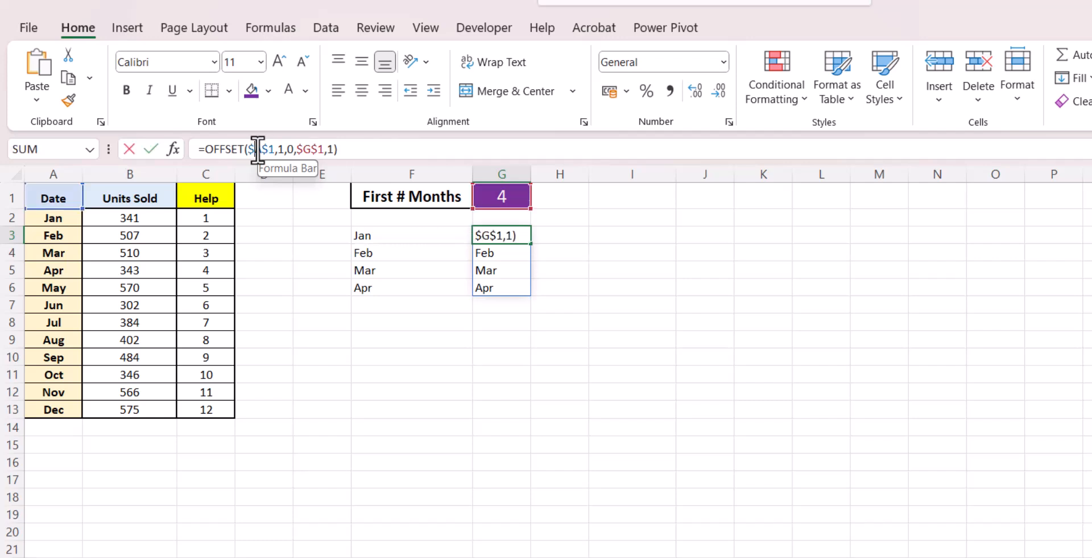
pyautogui.write('B')
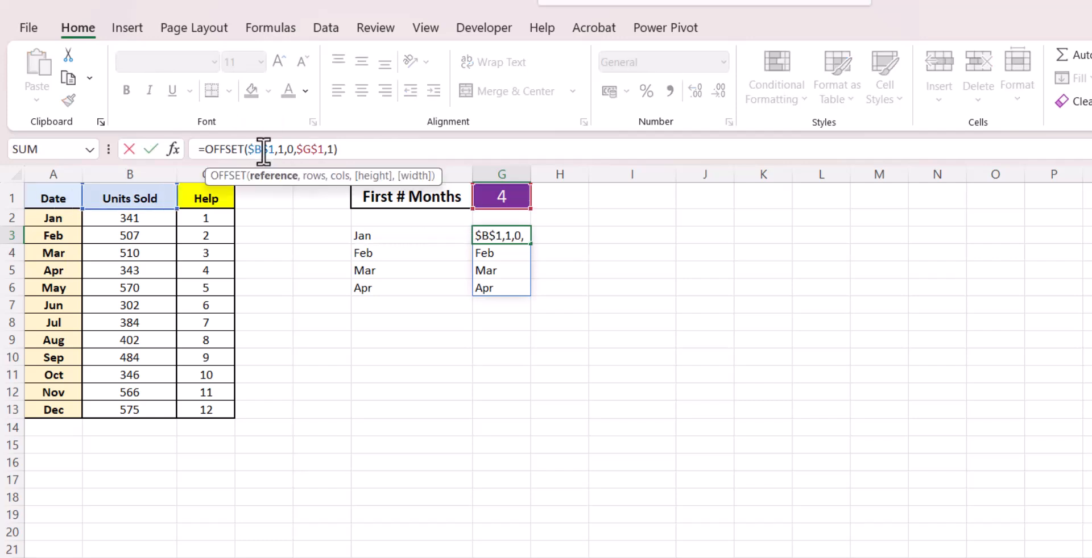
pyautogui.press('Return')
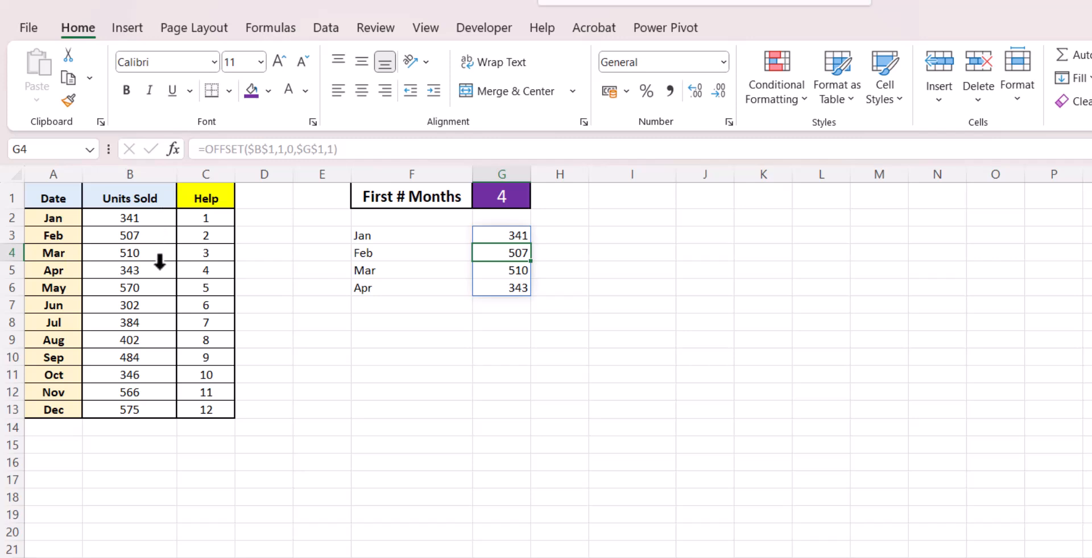
# Step: Test both lists by choosing 5 and then 8 as the number of months in G1
pyautogui.moveTo(385, 234); pyautogui.dragTo(496, 284)
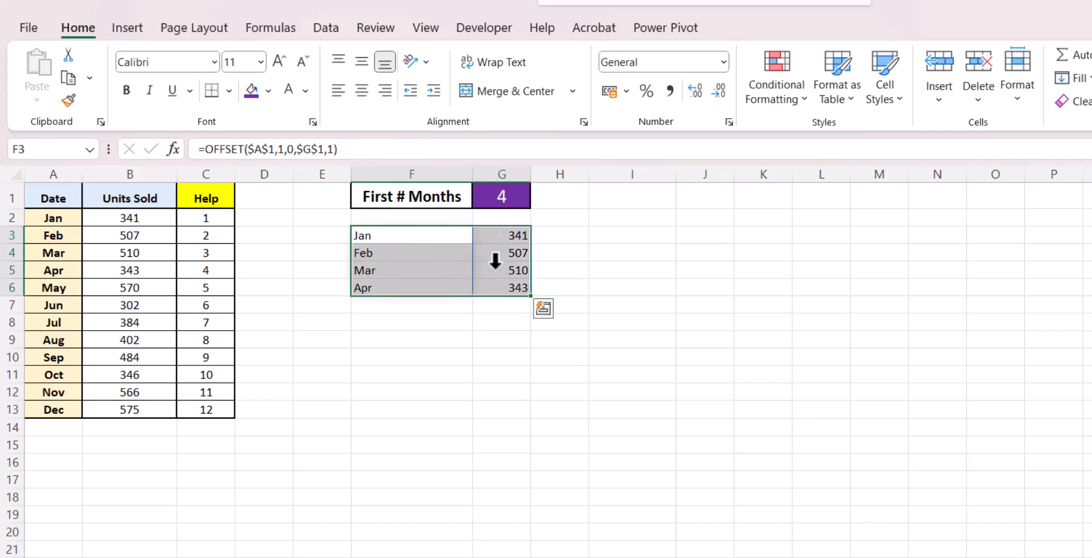
pyautogui.click(512, 197)
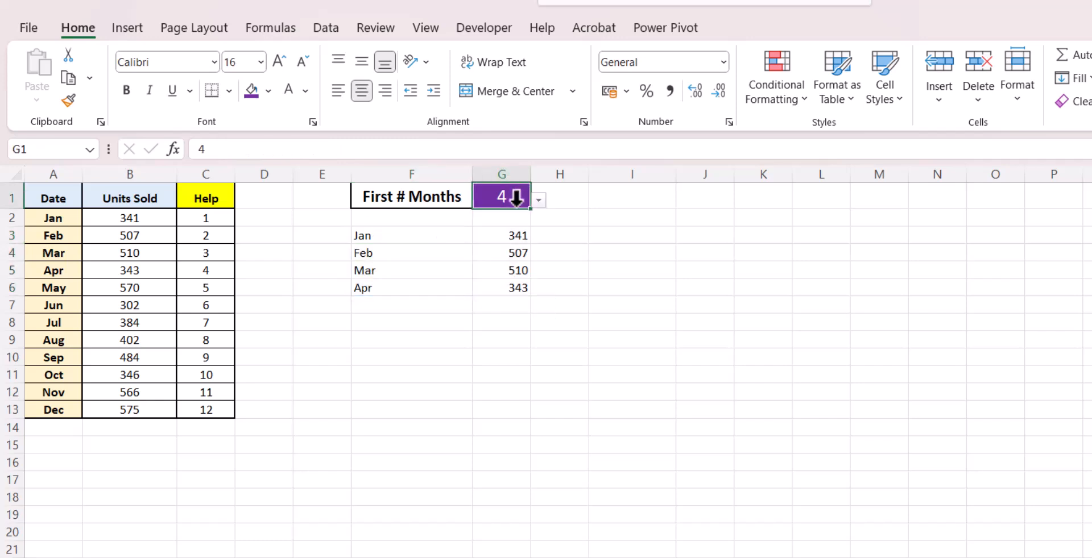
pyautogui.click(538, 199)
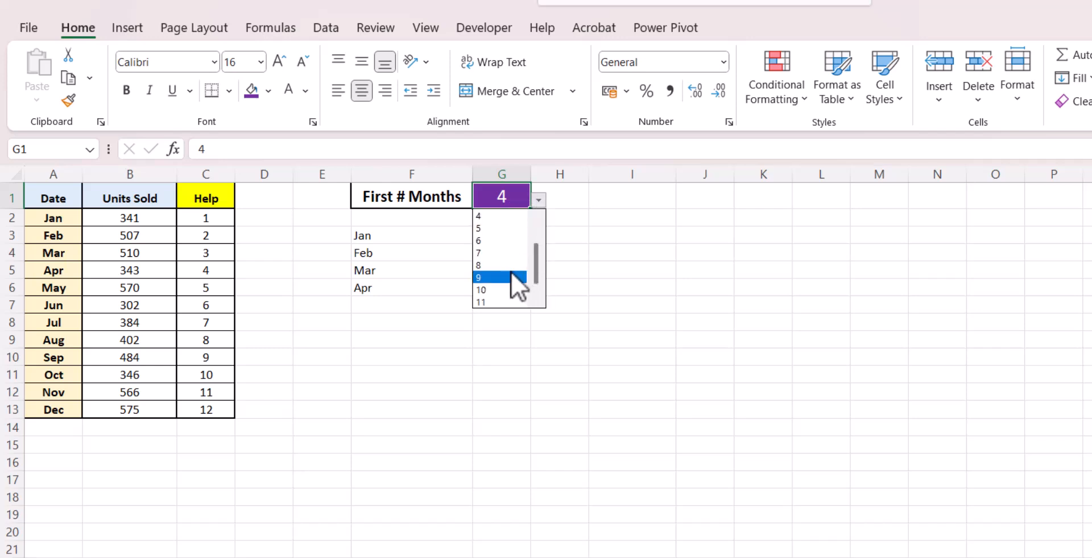
pyautogui.click(506, 229)
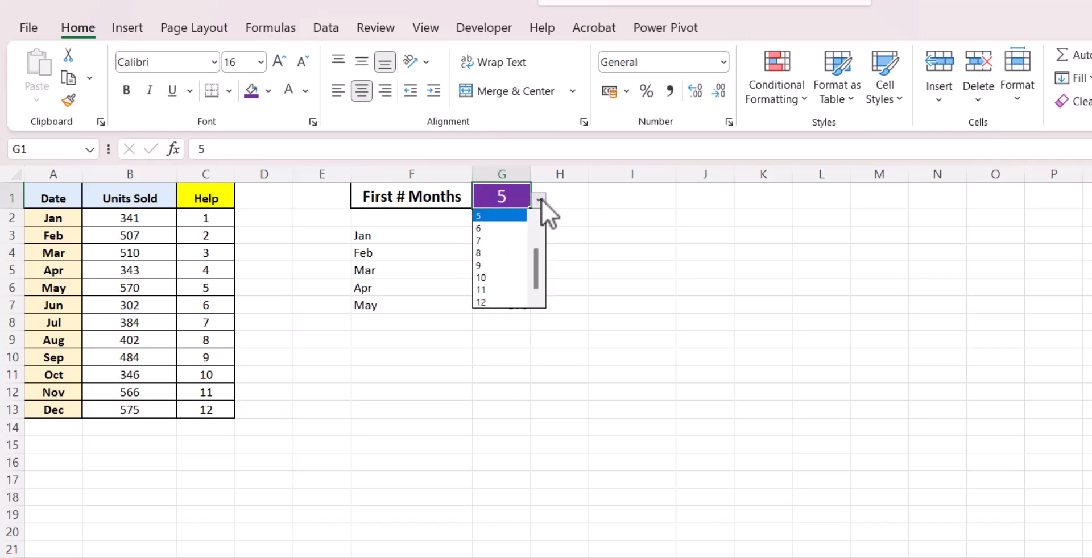
pyautogui.click(514, 255)
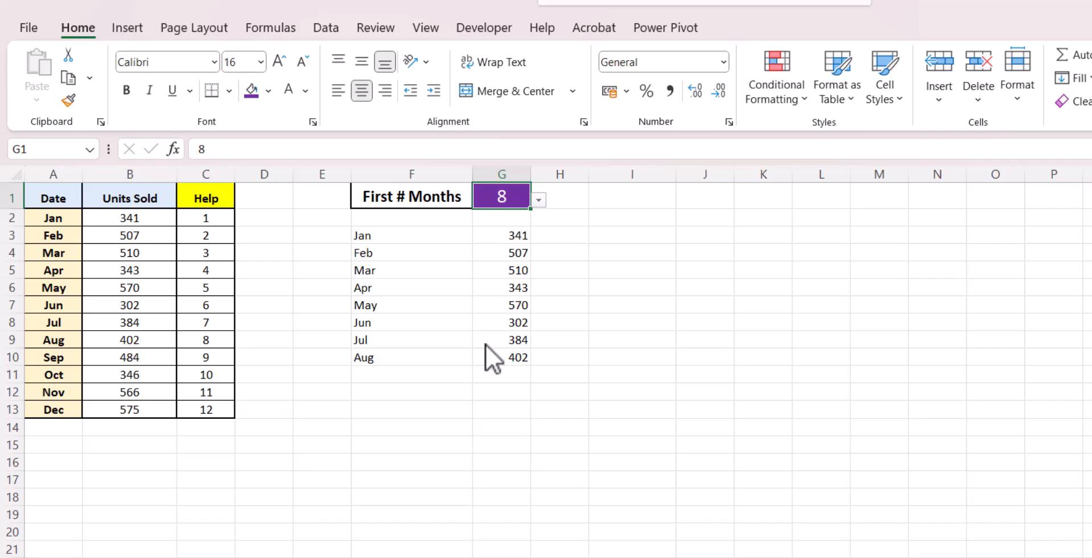
# Step: Copy the text of the OFFSET formula in F3 without altering the cell
pyautogui.click(448, 238)
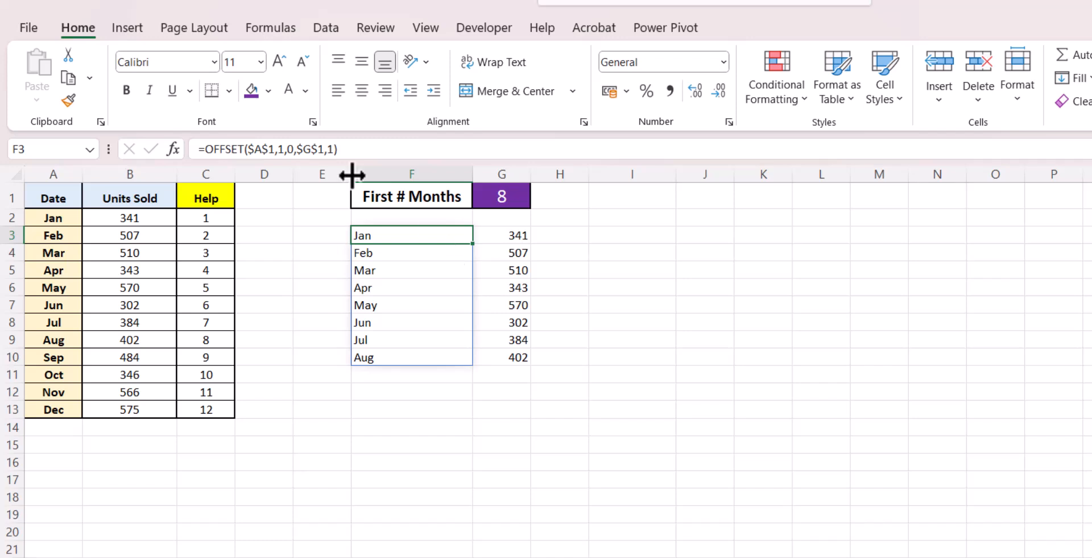
pyautogui.moveTo(349, 149); pyautogui.dragTo(182, 149)
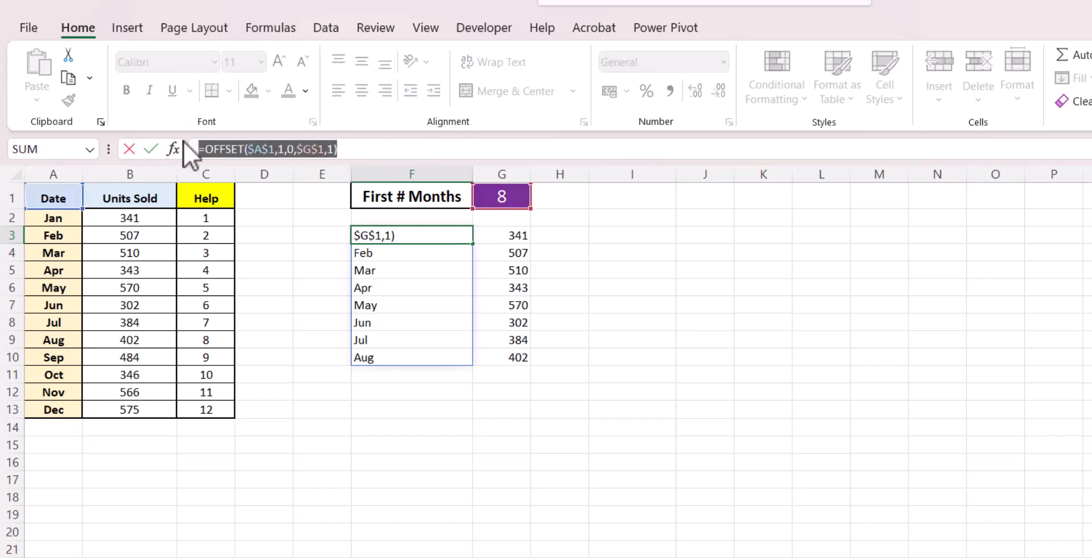
pyautogui.press('F9')
pyautogui.press('Escape')
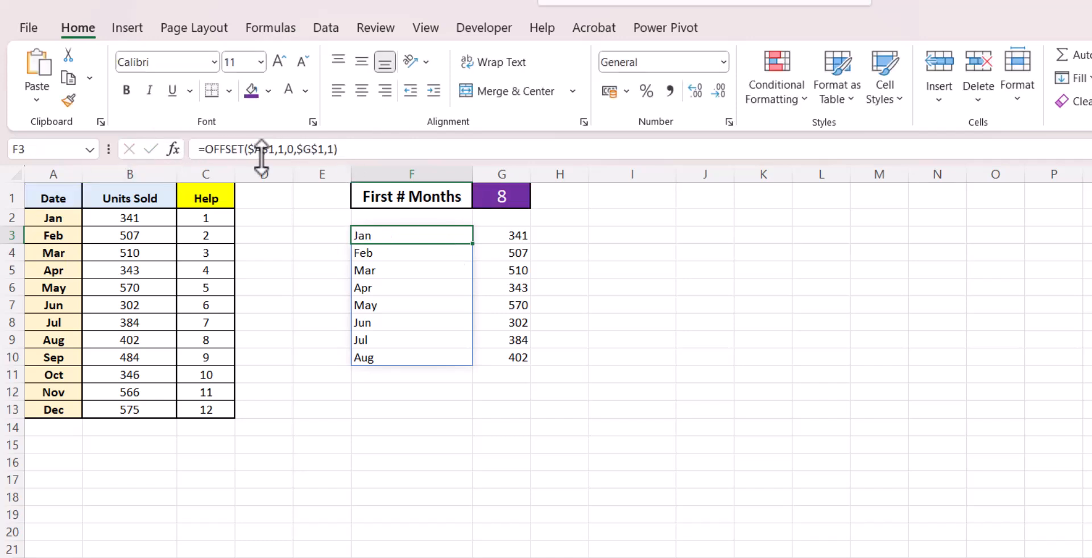
# Step: Define a workbook-level name Datevalues that refers to the copied formula =OFFSET($A$1,1,0,$G$1,1)
pyautogui.click(282, 28)
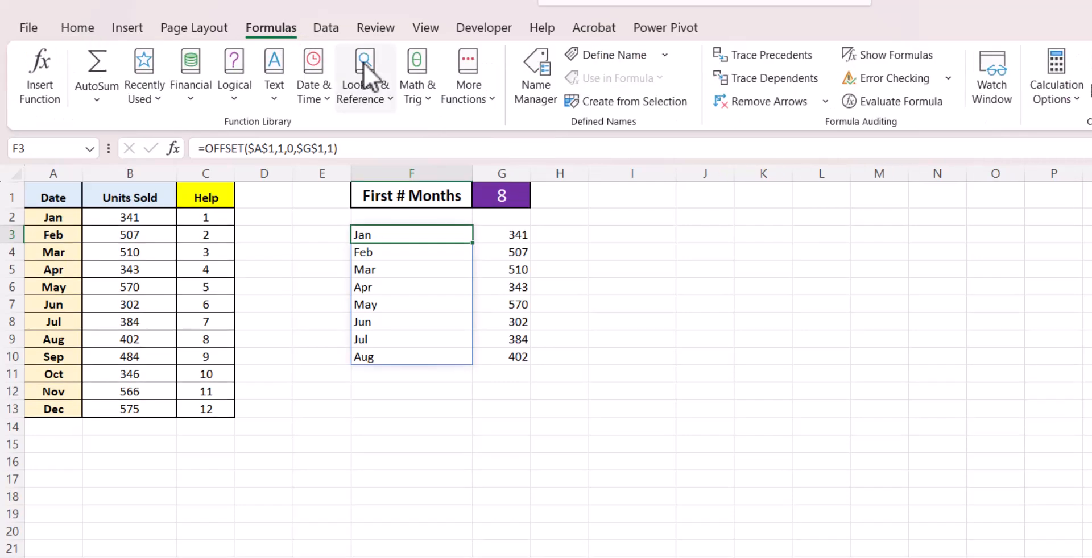
pyautogui.click(536, 73)
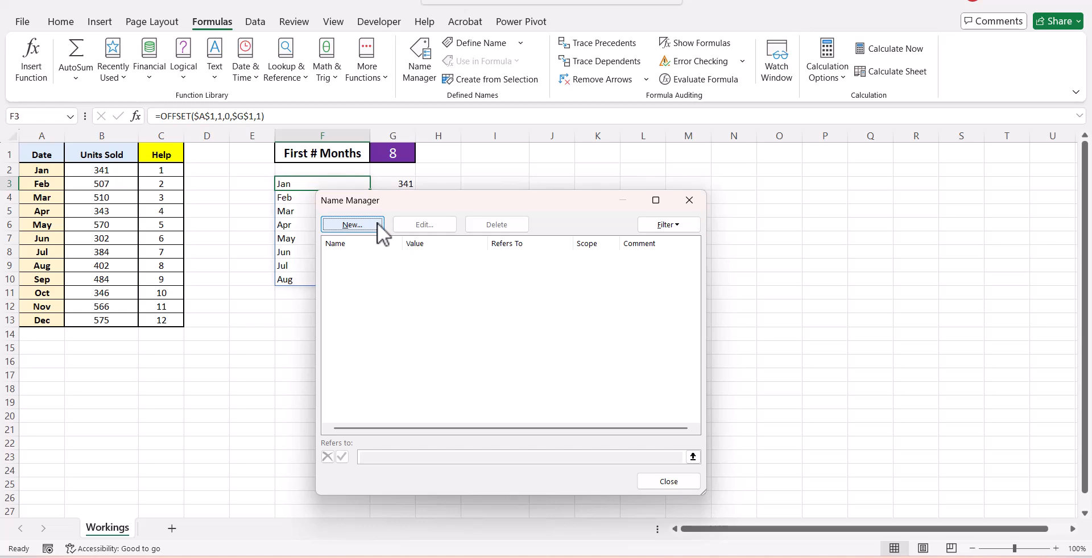
pyautogui.click(378, 224)
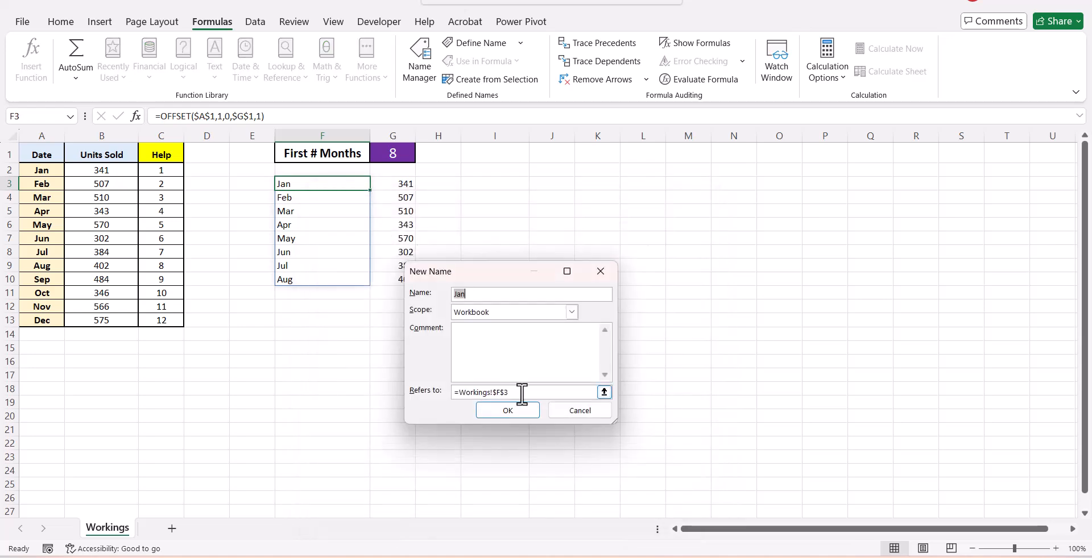
pyautogui.hotkey('alt', 'r')
pyautogui.hotkey('ctrl', 'v')
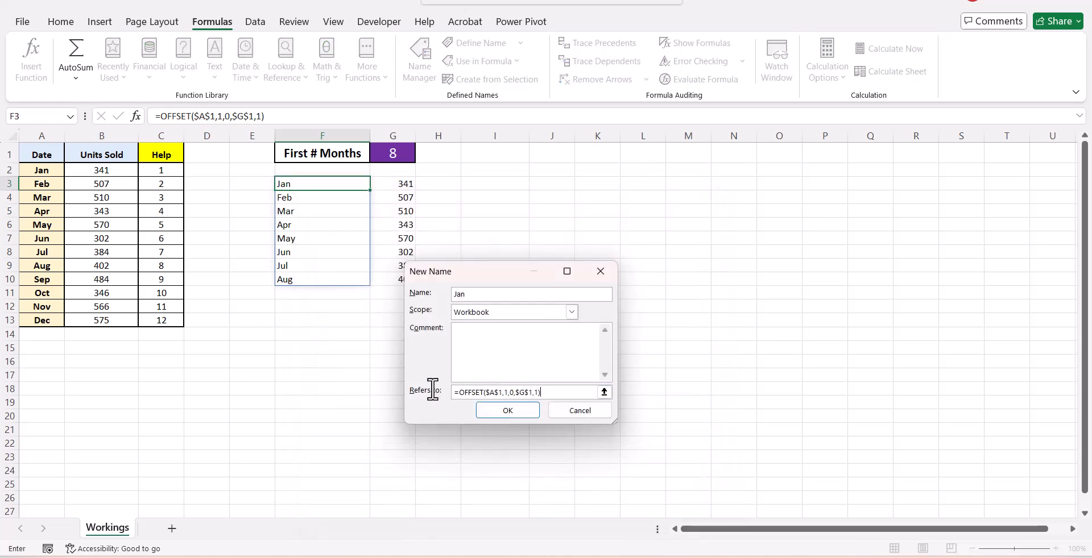
pyautogui.doubleClick(498, 295)
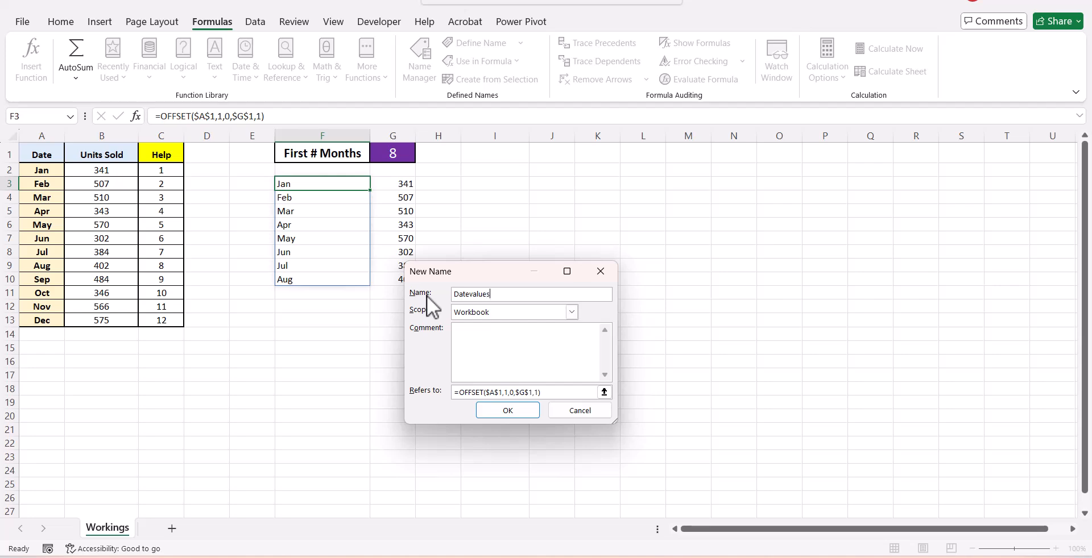
pyautogui.write('Datevalues')
pyautogui.click(513, 416)
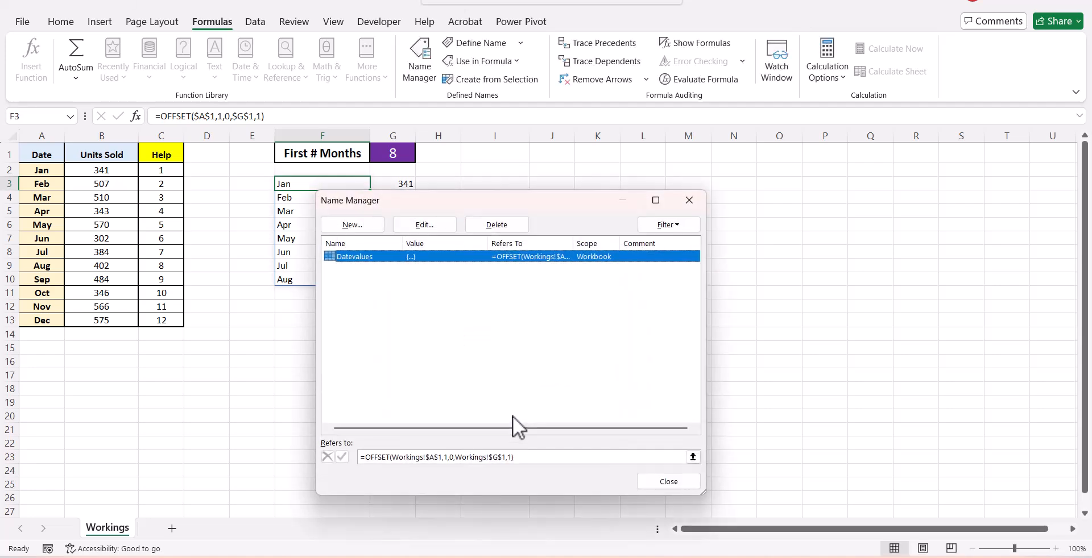
pyautogui.click(689, 200)
# Step: Copy the text of the OFFSET formula in G3 without altering the cell
pyautogui.click(408, 181)
pyautogui.moveTo(283, 116); pyautogui.dragTo(97, 116)
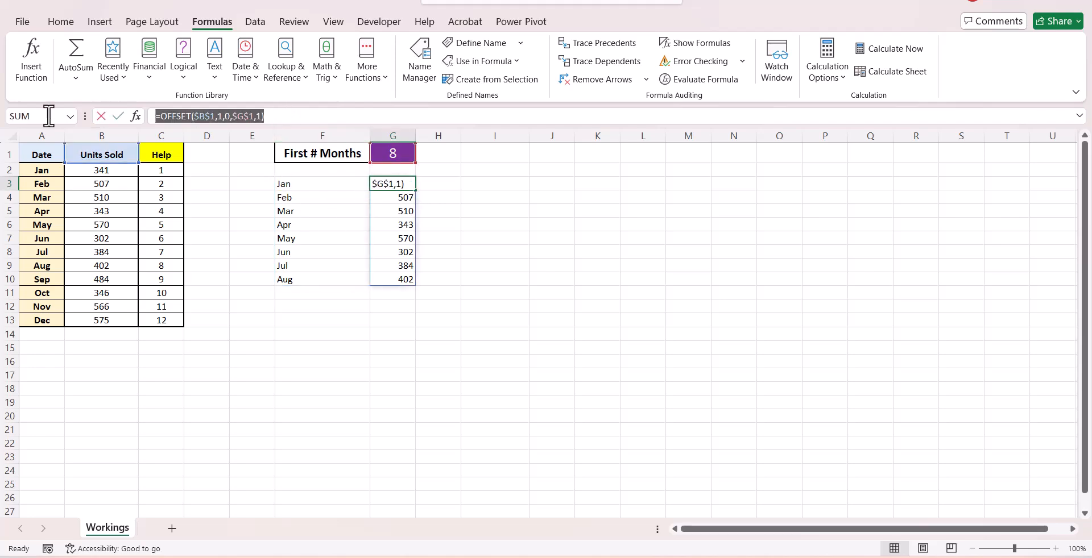
pyautogui.press('Escape')
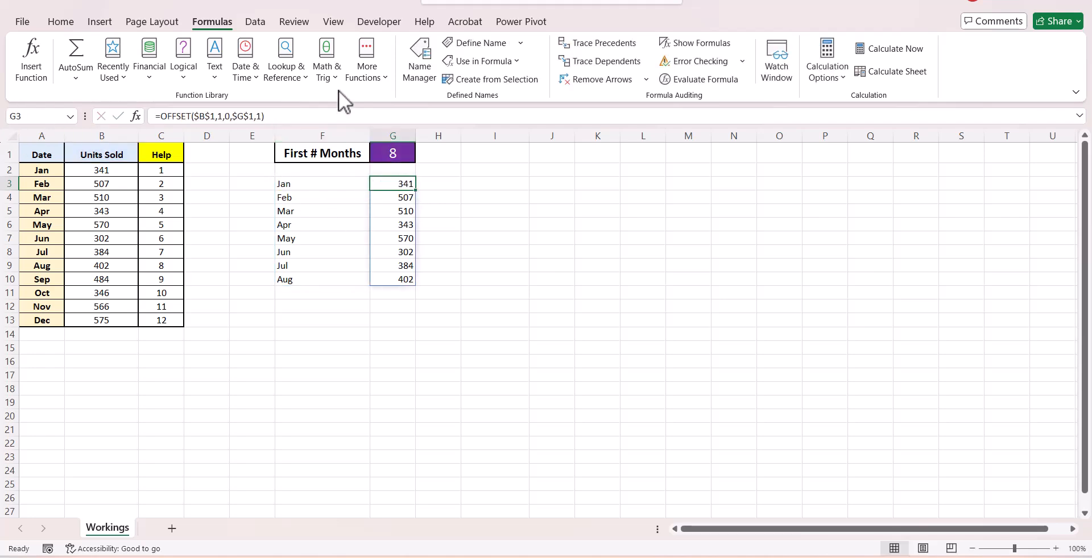
# Step: Define a workbook-level name UnitValues that refers to the copied formula =OFFSET($B$1,1,0,$G$1,1)
pyautogui.click(419, 63)
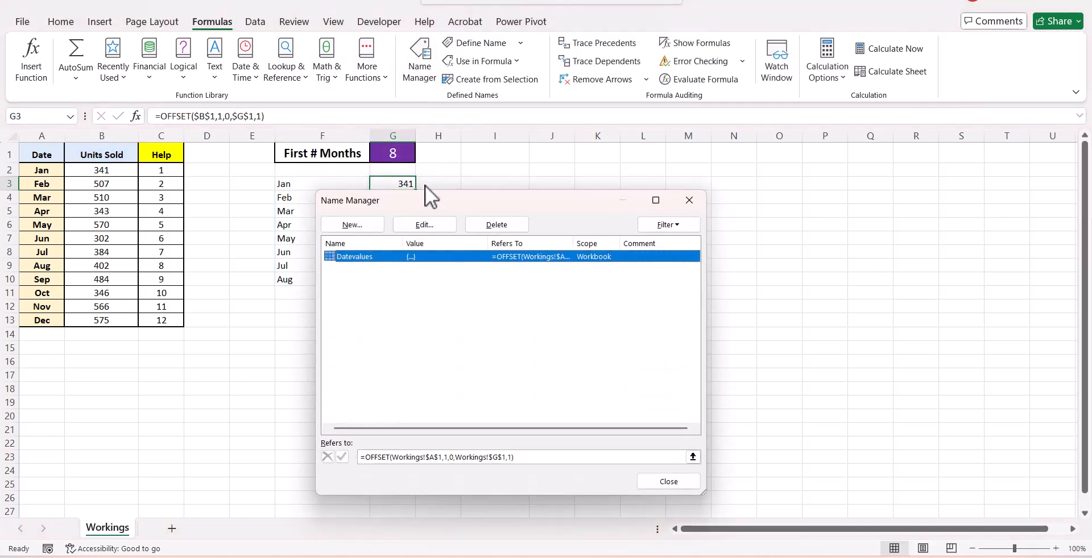
pyautogui.click(370, 224)
pyautogui.moveTo(534, 397); pyautogui.dragTo(414, 387)
pyautogui.hotkey('ctrl', 'v')
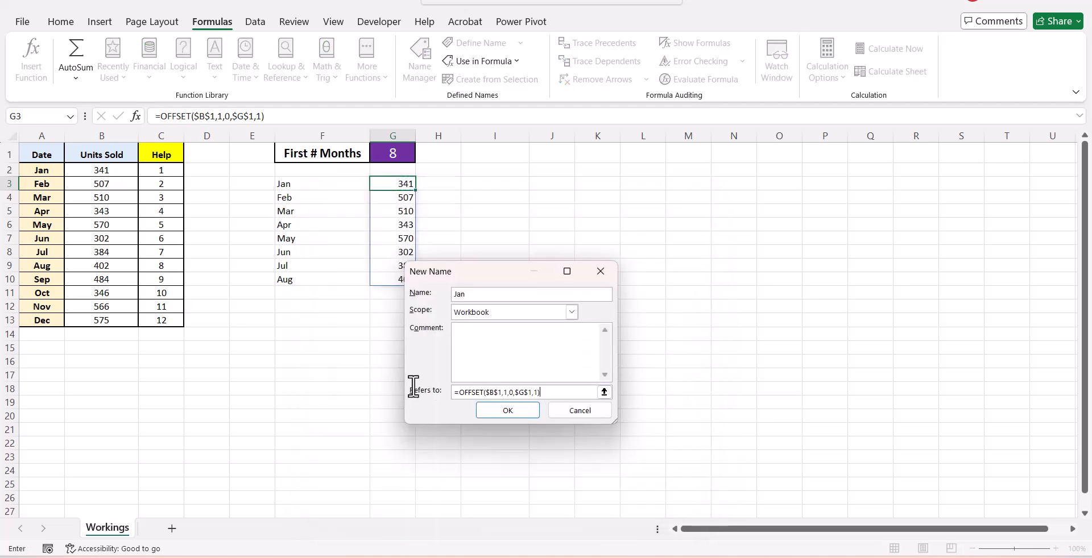
pyautogui.moveTo(487, 293); pyautogui.dragTo(435, 291)
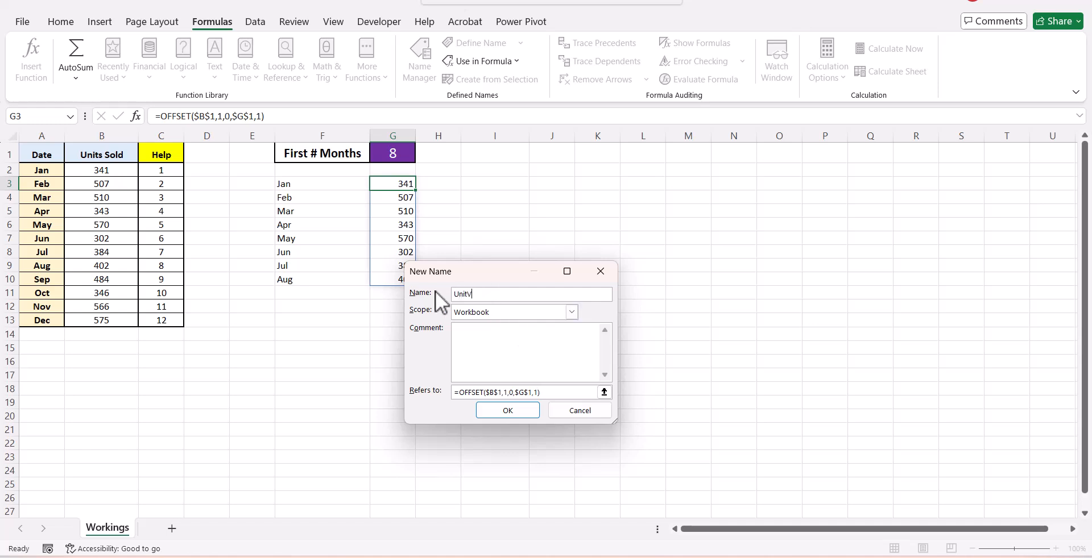
pyautogui.write('UnitValues')
pyautogui.click(507, 411)
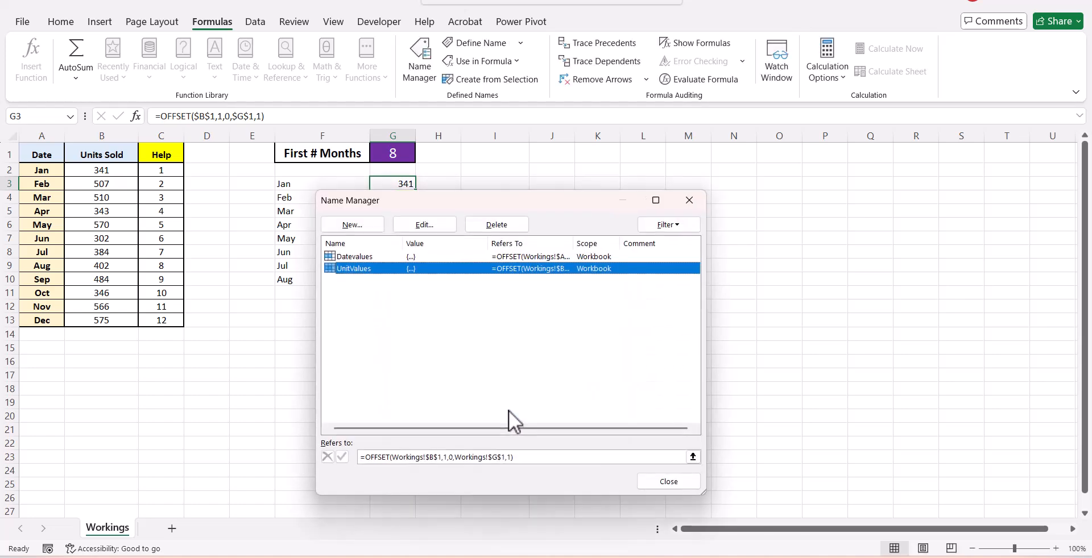
pyautogui.click(648, 482)
# Step: Check which worksheet ranges the names Datevalues and UnitValues refer to
pyautogui.click(418, 51)
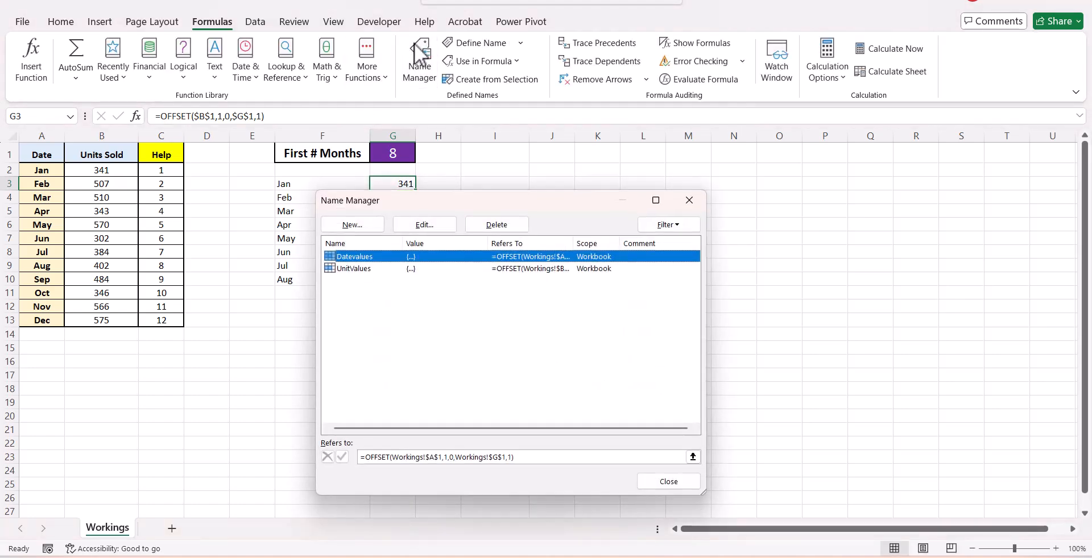
pyautogui.click(410, 457)
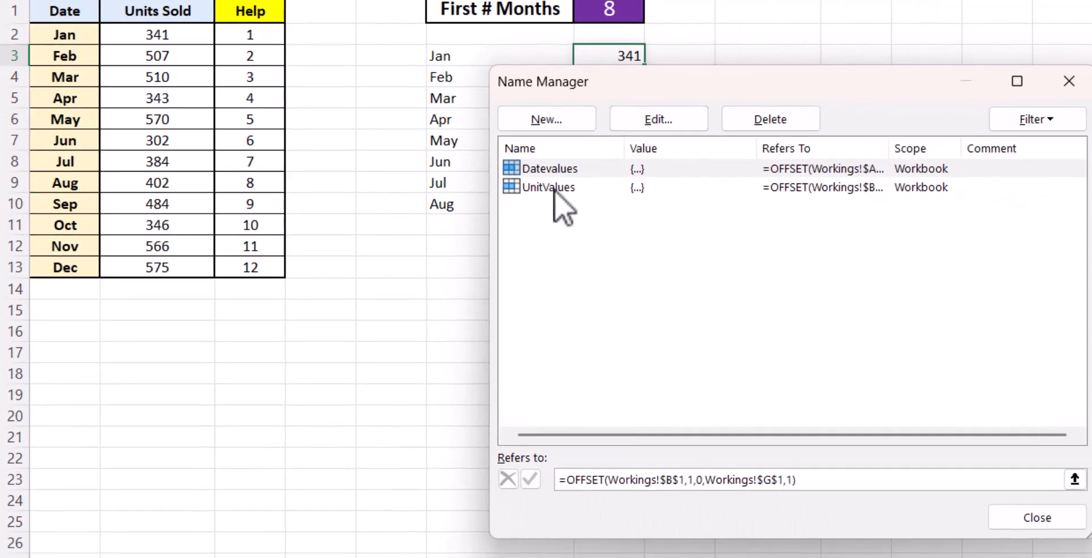
pyautogui.click(595, 203)
pyautogui.click(768, 520)
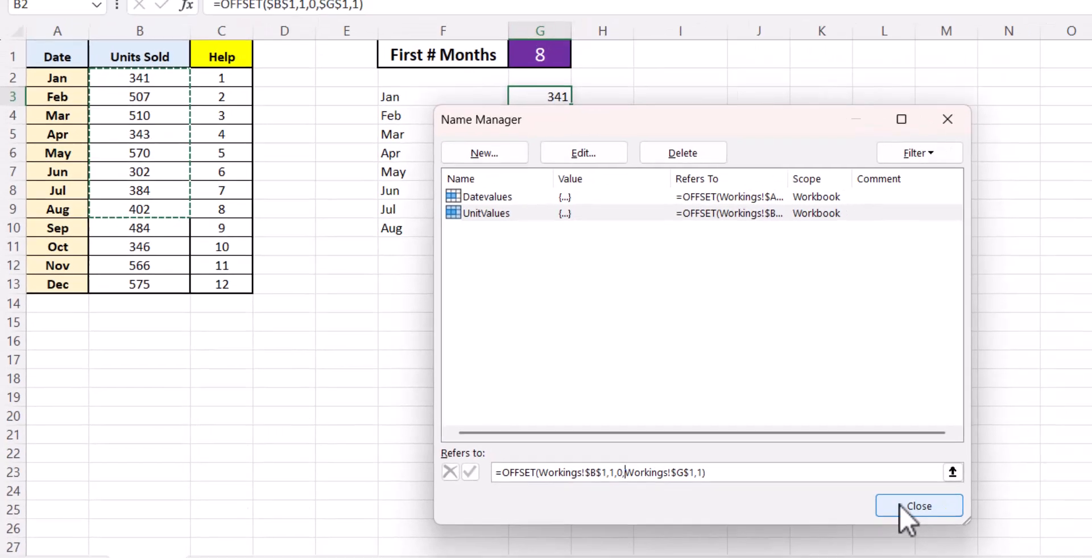
pyautogui.click(1032, 520)
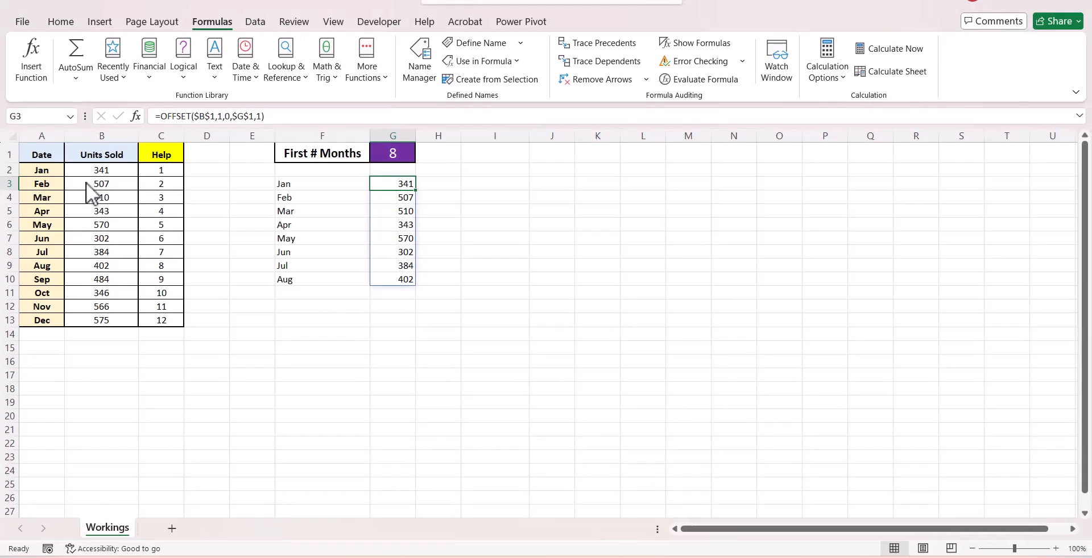
# Step: Insert a 2-D clustered column chart from the Date and Units Sold data in A1:B13
pyautogui.moveTo(38, 155); pyautogui.dragTo(101, 321)
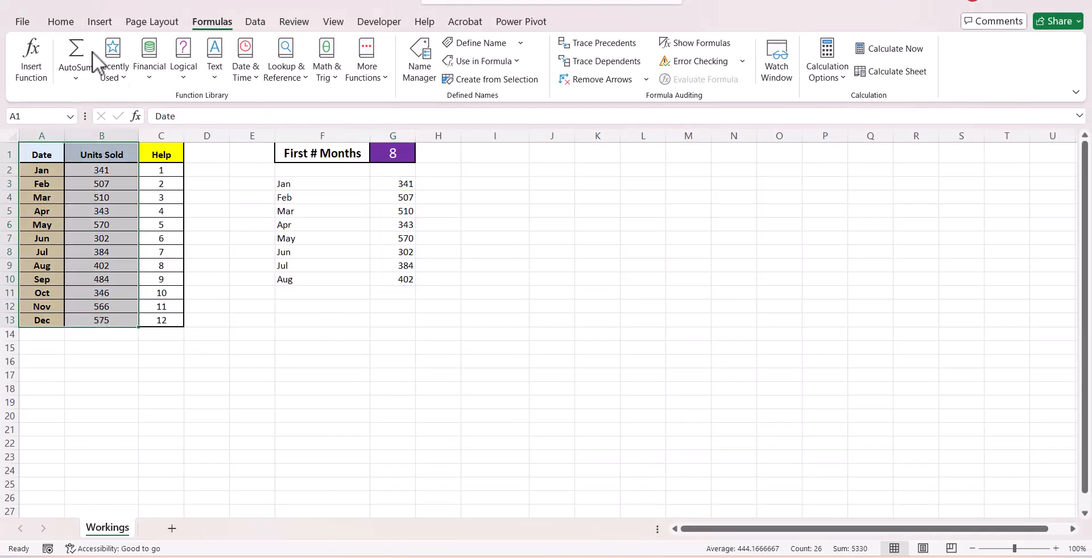
pyautogui.click(99, 22)
pyautogui.click(439, 45)
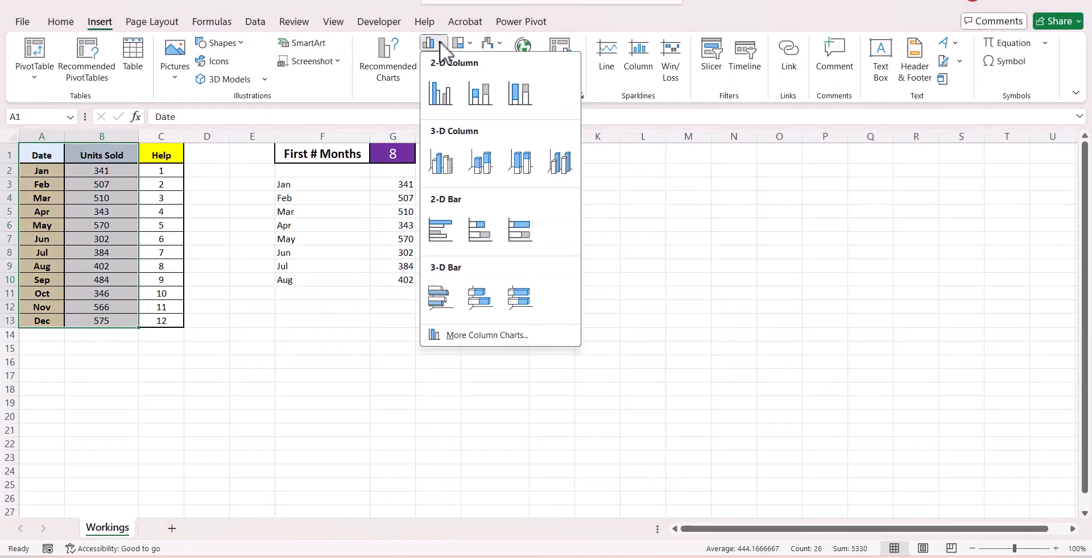
pyautogui.click(442, 95)
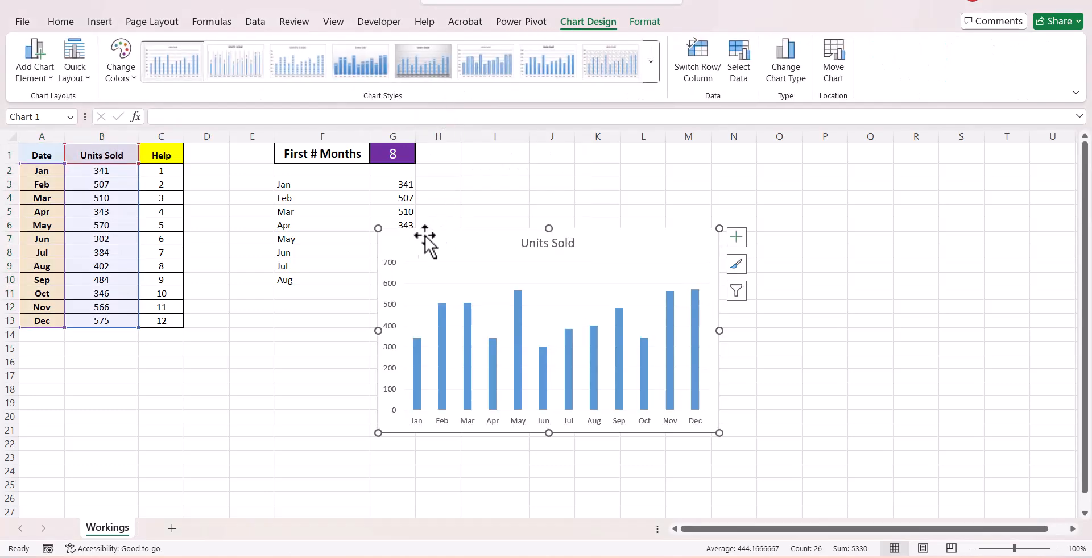
# Step: Remove the vertical axis, the gridlines and the title from the column chart
pyautogui.click(392, 285)
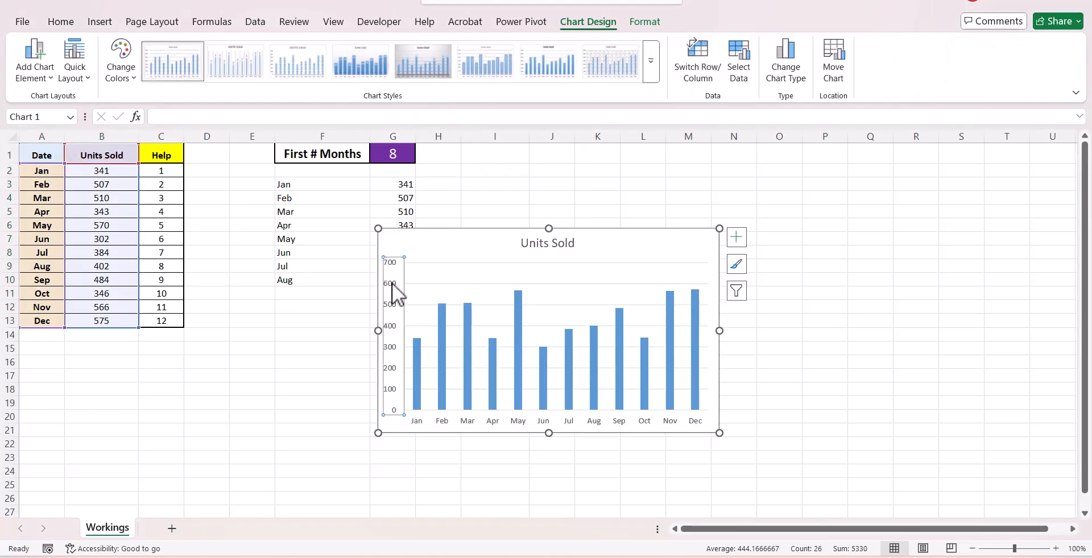
pyautogui.press('Delete')
pyautogui.click(422, 286)
pyautogui.press('Delete')
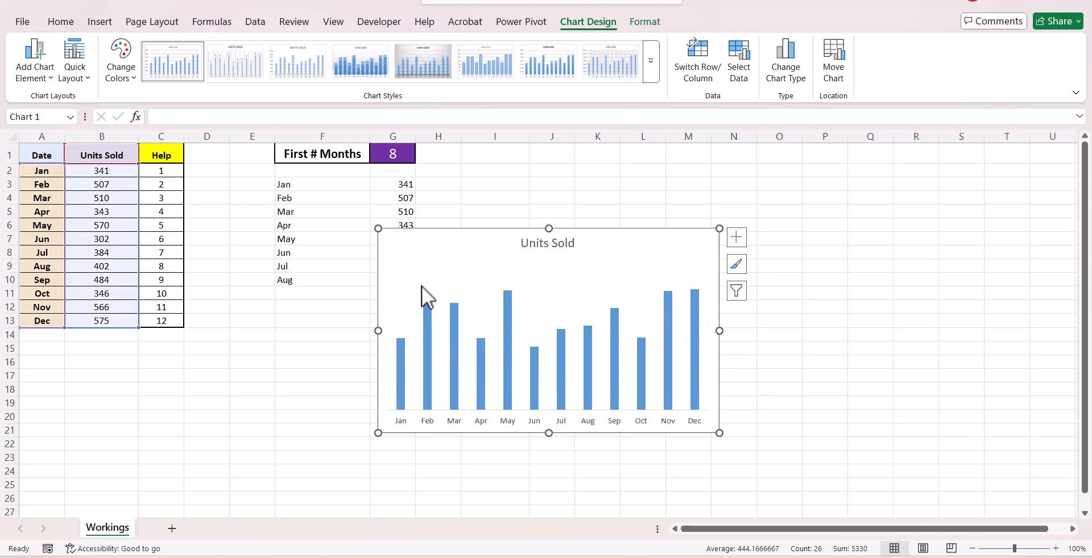
pyautogui.click(555, 244)
pyautogui.press('Delete')
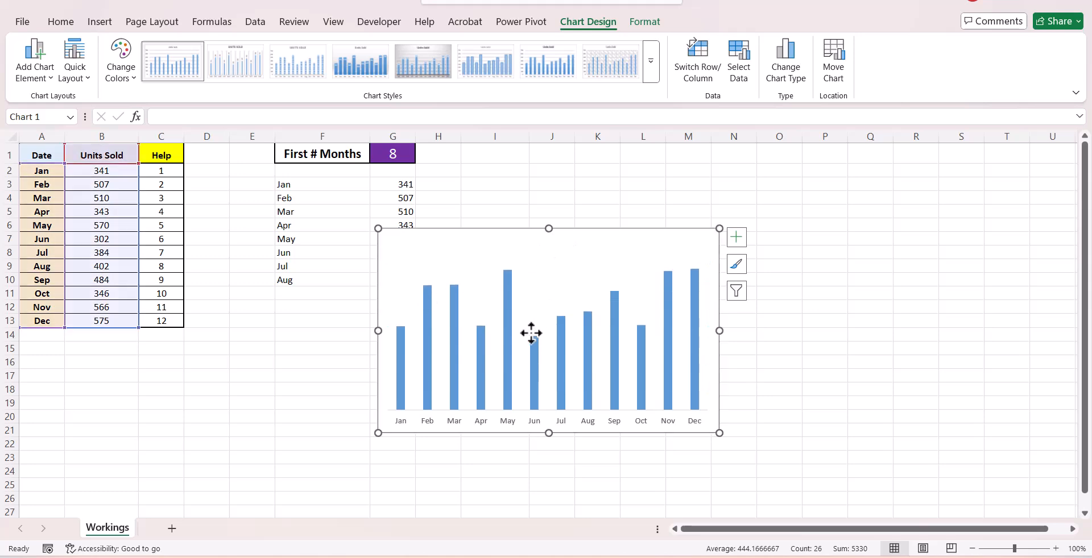
# Step: Set the font colour of the chart's horizontal axis labels to black
pyautogui.click(517, 430)
pyautogui.click(61, 21)
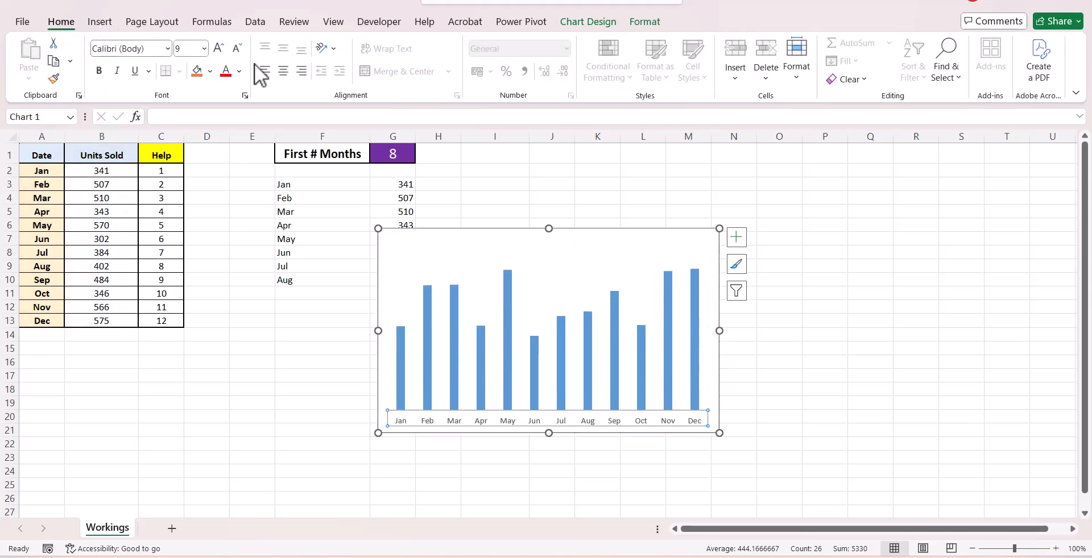
pyautogui.click(239, 71)
pyautogui.click(234, 119)
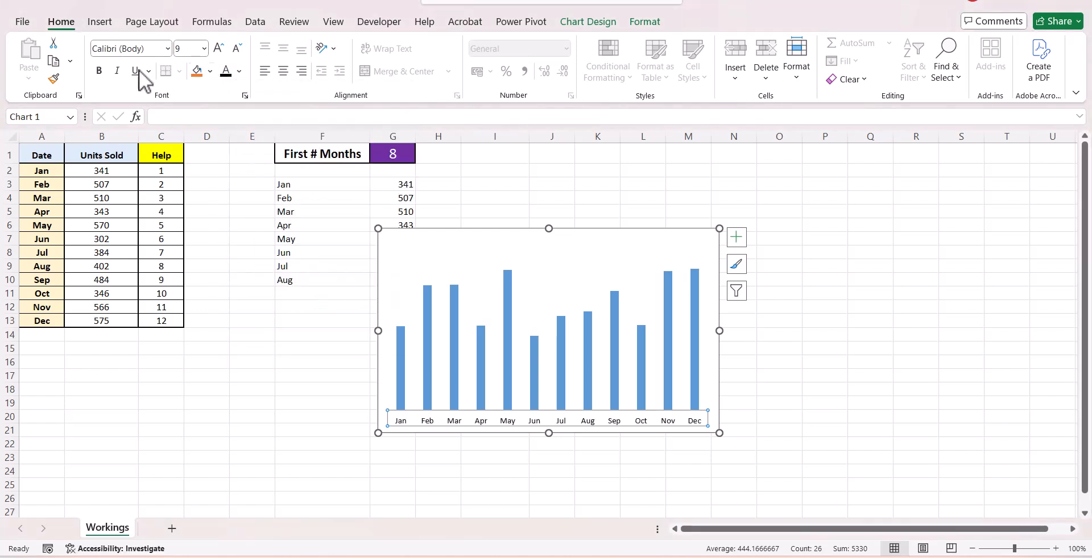
# Step: Make the chart's horizontal axis labels bold and set their font size to 14
pyautogui.click(100, 71)
pyautogui.click(218, 47)
pyautogui.click(218, 48)
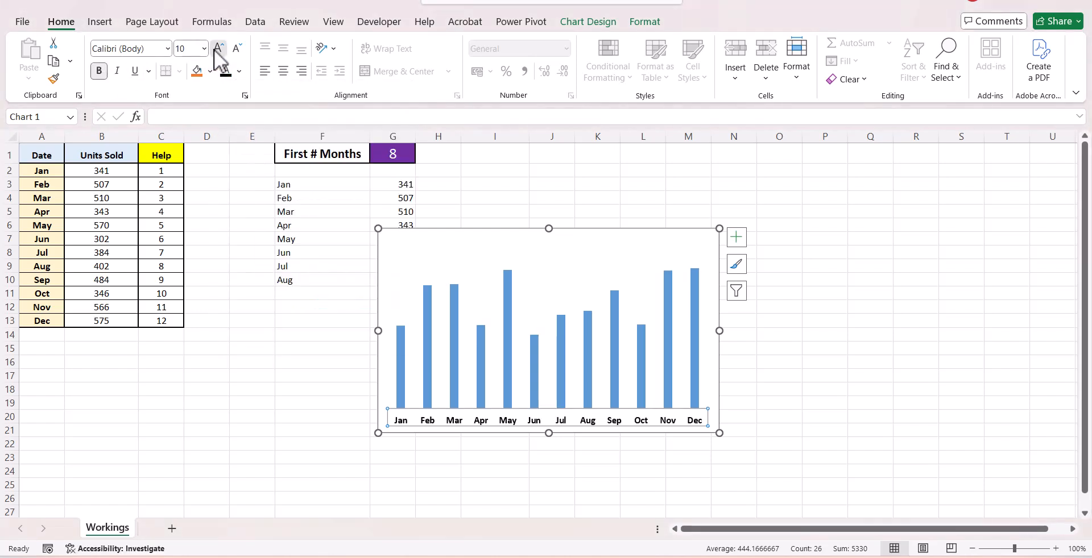
pyautogui.click(218, 47)
pyautogui.click(218, 48)
pyautogui.click(218, 48)
pyautogui.click(218, 47)
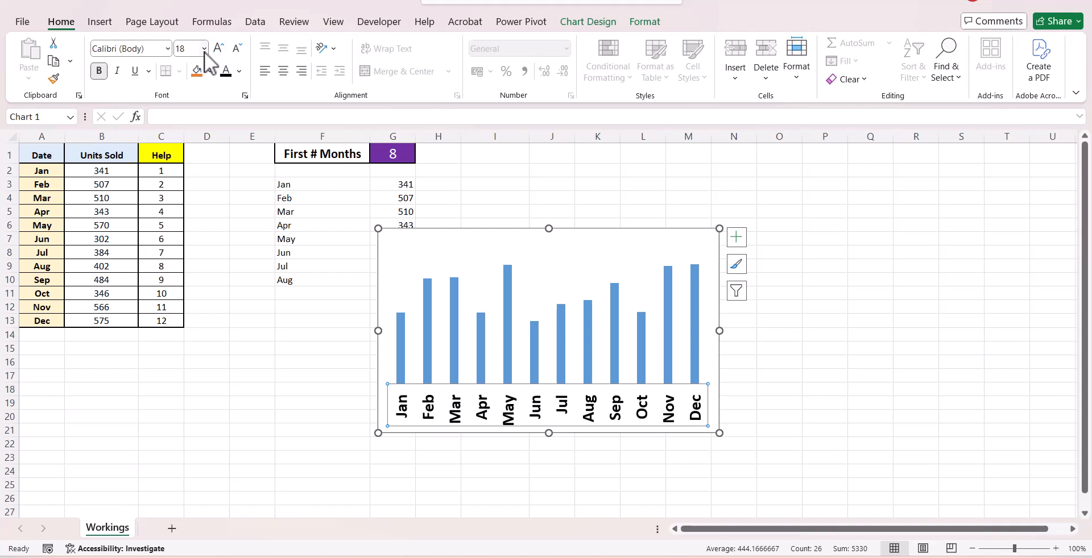
pyautogui.click(232, 54)
pyautogui.click(232, 54)
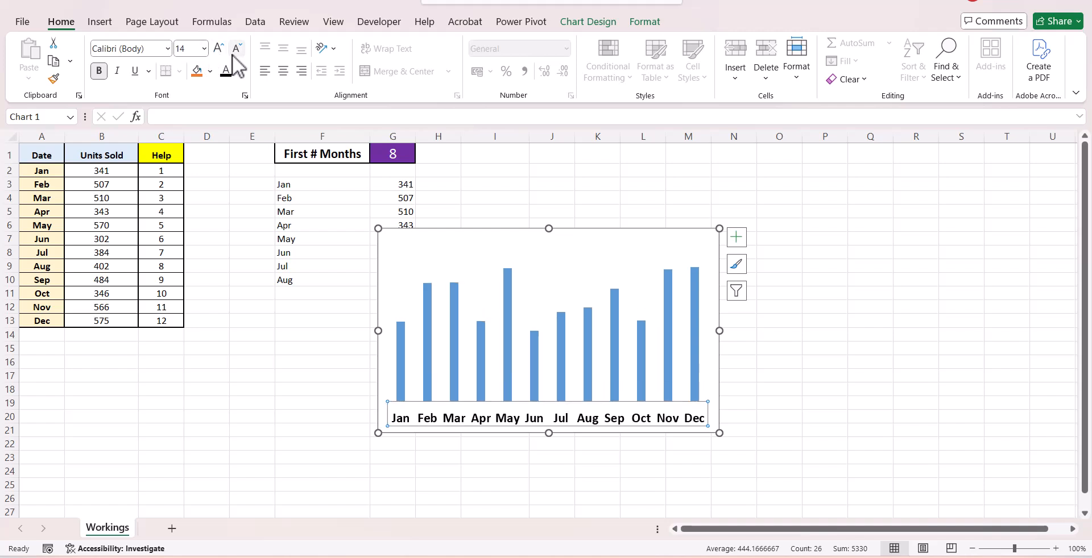
# Step: Set the gap width of the Units Sold columns to 42%
pyautogui.click(452, 305)
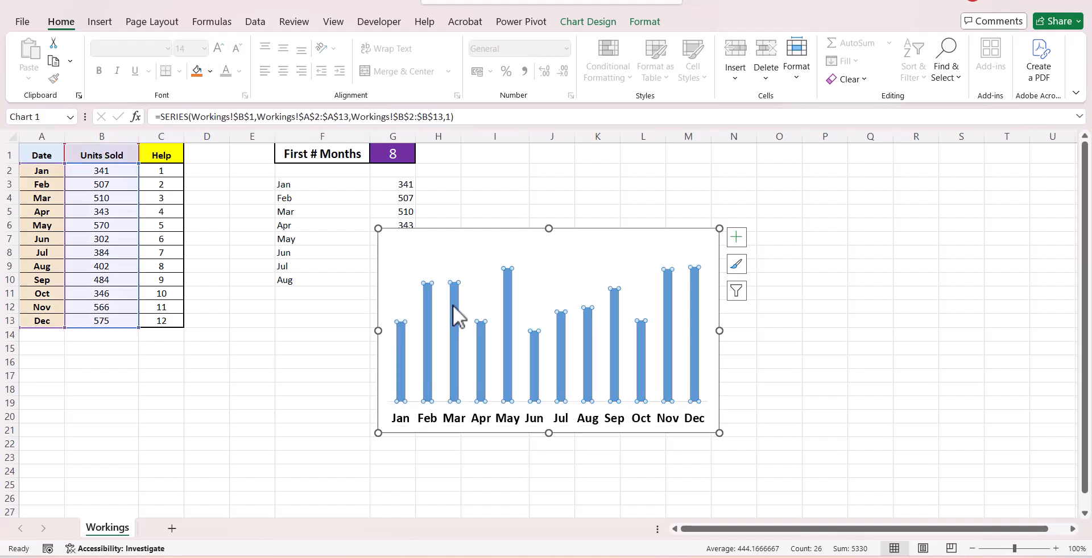
pyautogui.rightClick(452, 306)
pyautogui.click(515, 463)
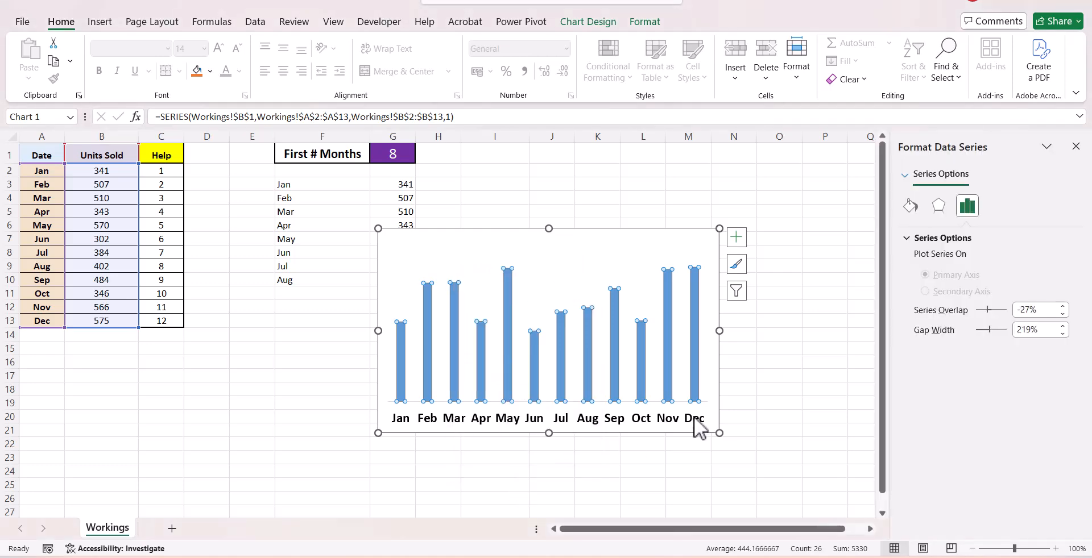
pyautogui.moveTo(988, 333); pyautogui.dragTo(979, 331)
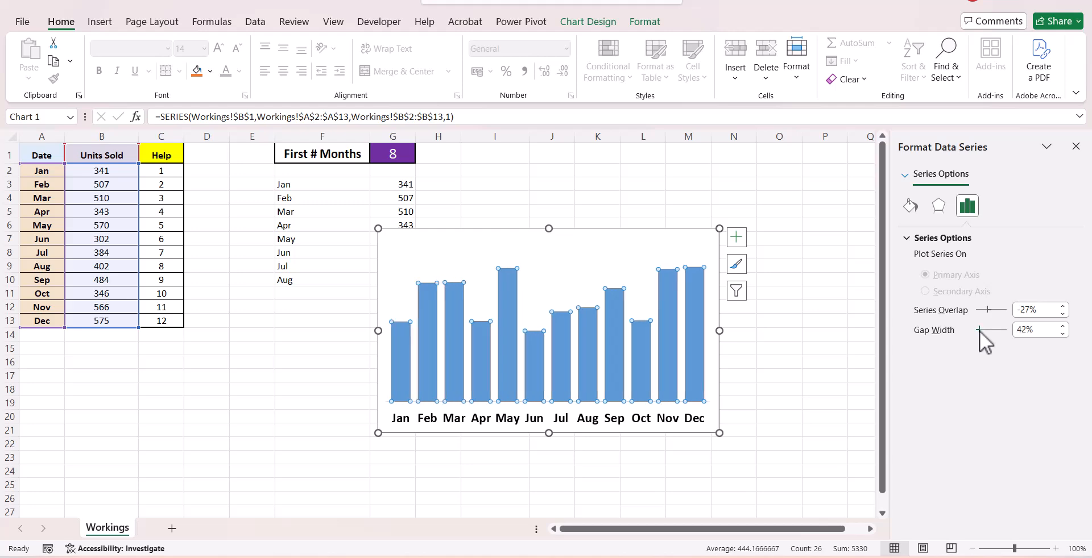
# Step: Add data labels to the Units Sold columns and make the labels bold
pyautogui.rightClick(701, 299)
pyautogui.click(777, 417)
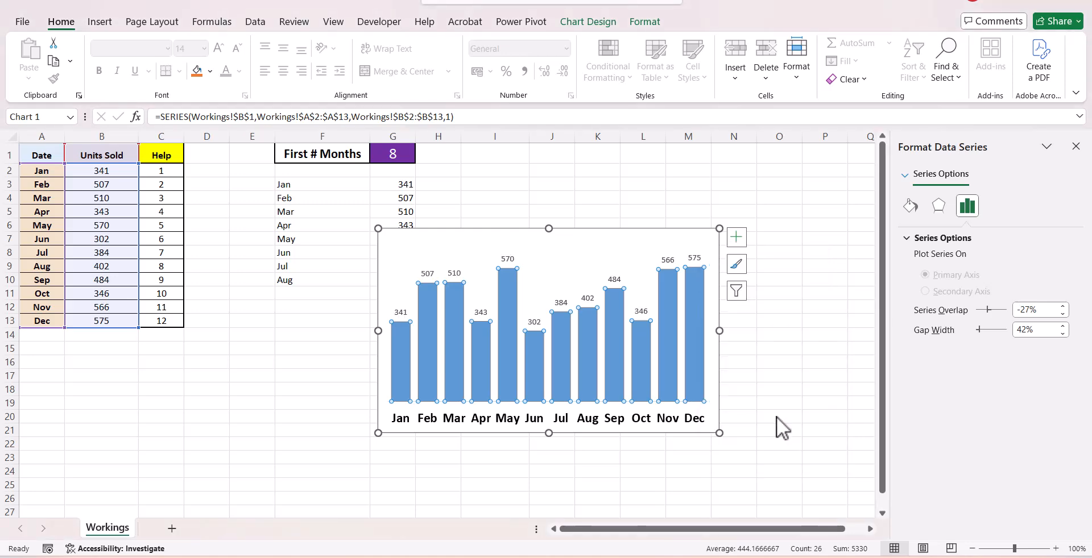
pyautogui.click(700, 261)
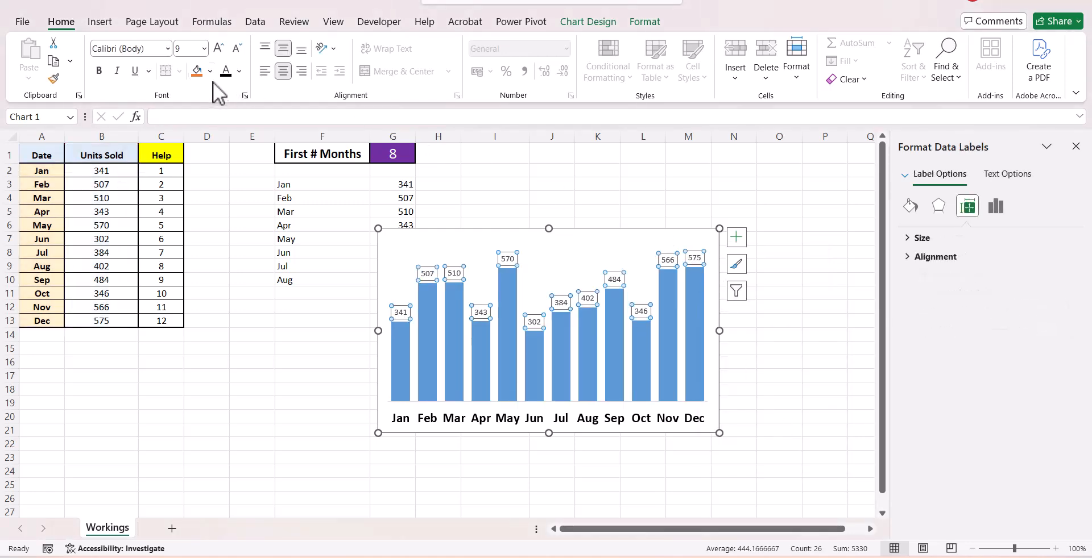
pyautogui.click(100, 71)
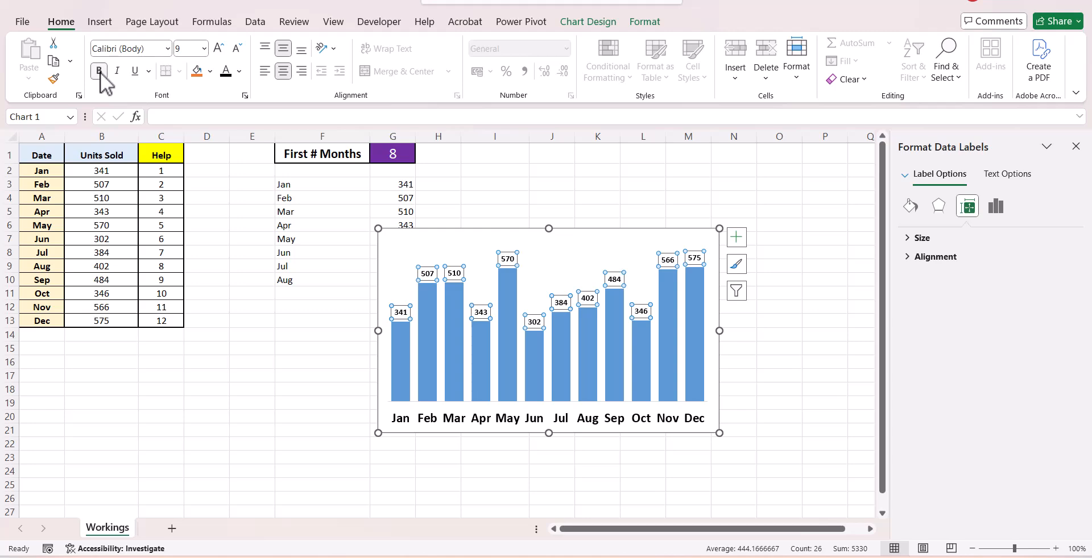
# Step: Fill the Units Sold columns with the standard purple colour
pyautogui.click(405, 370)
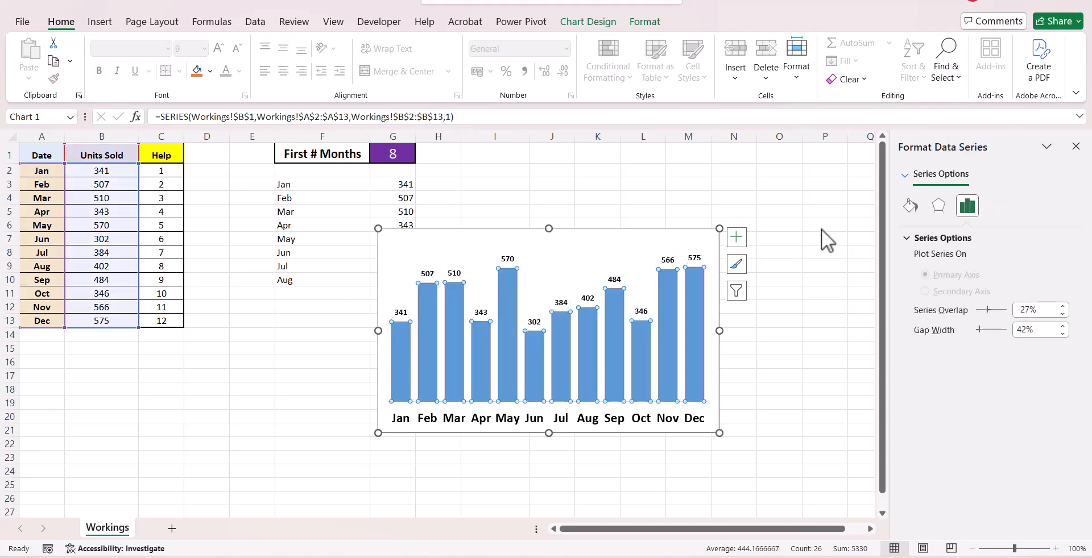
pyautogui.click(911, 207)
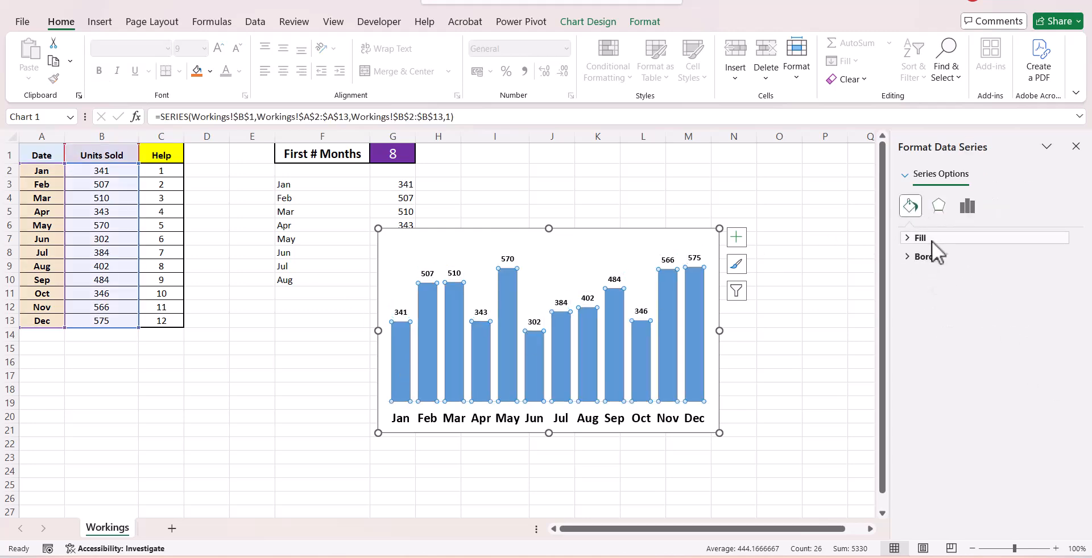
pyautogui.click(909, 239)
pyautogui.click(1055, 404)
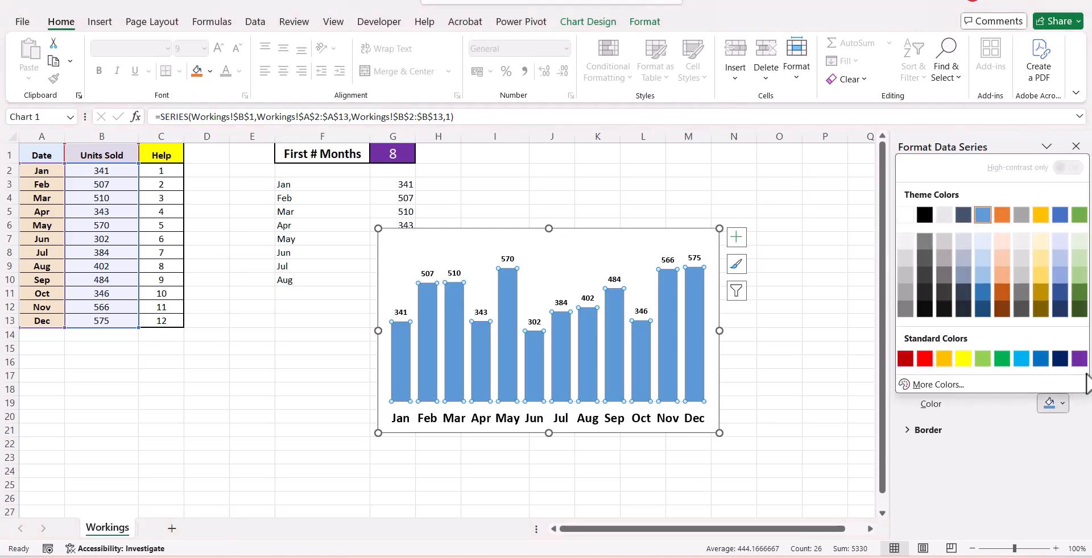
pyautogui.click(1078, 359)
pyautogui.click(799, 358)
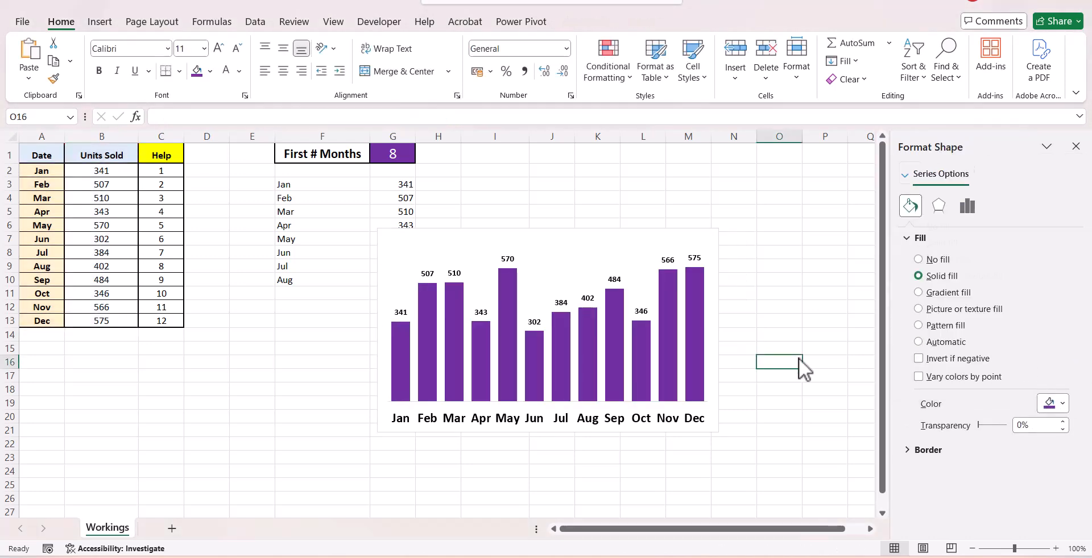
# Step: Make the chart wider and shorter, and place it just below the month list in columns F and G
pyautogui.click(708, 421)
pyautogui.moveTo(719, 433); pyautogui.dragTo(800, 401)
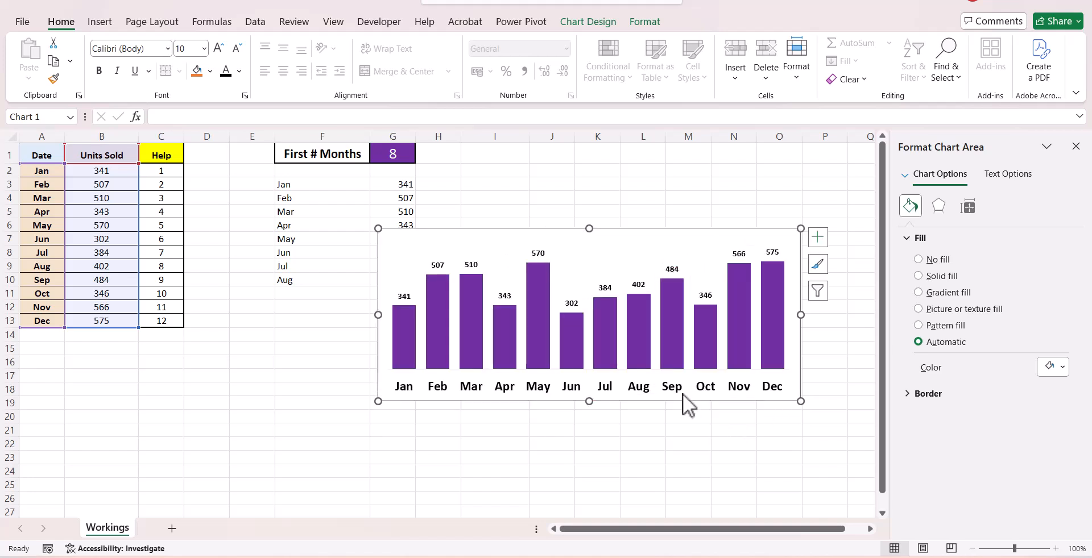
pyautogui.moveTo(677, 398); pyautogui.dragTo(619, 463)
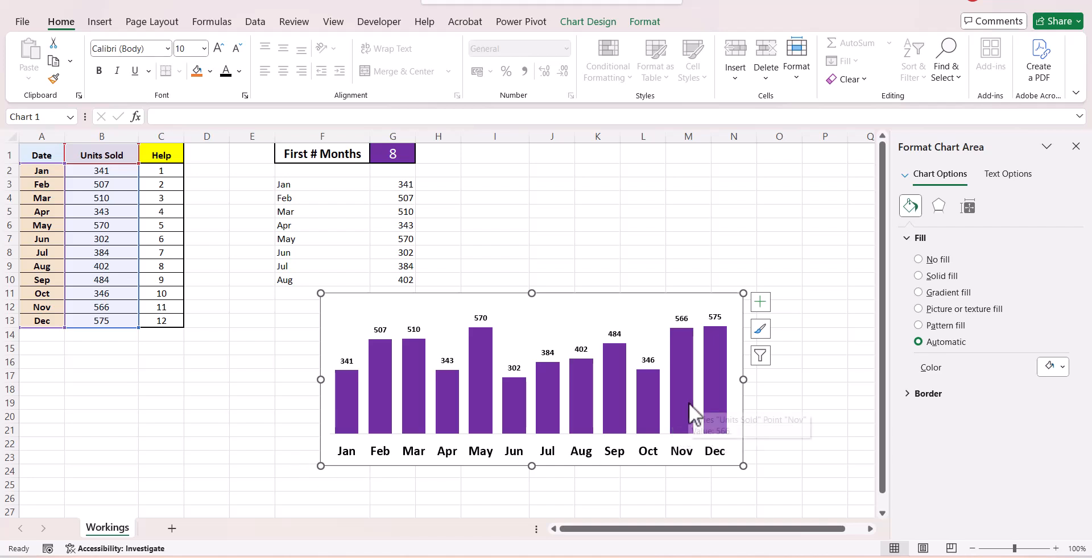
pyautogui.moveTo(688, 404)
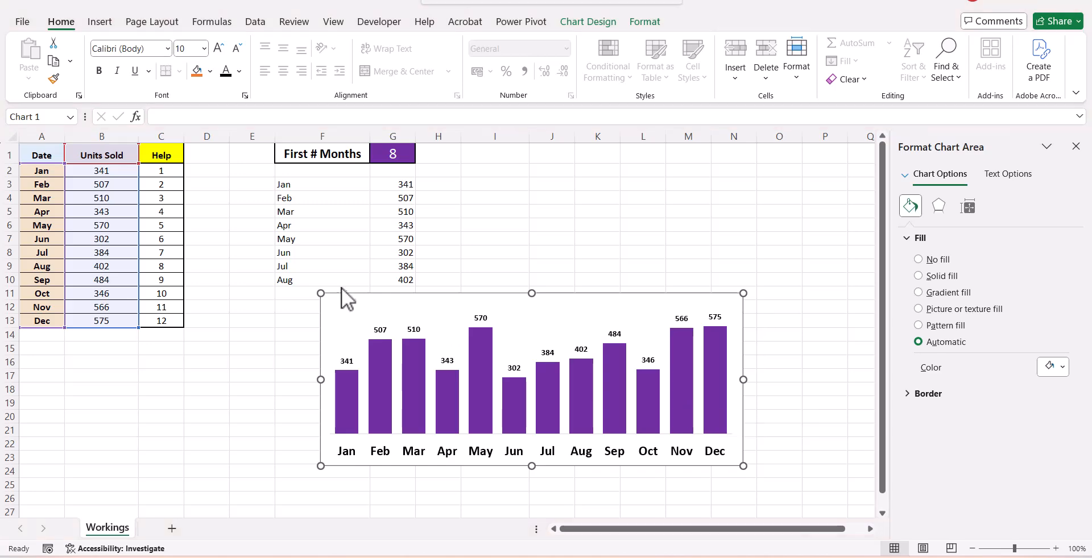
# Step: Edit the chart's data source so the horizontal axis label range is =Workings!Datevalues
pyautogui.click(572, 25)
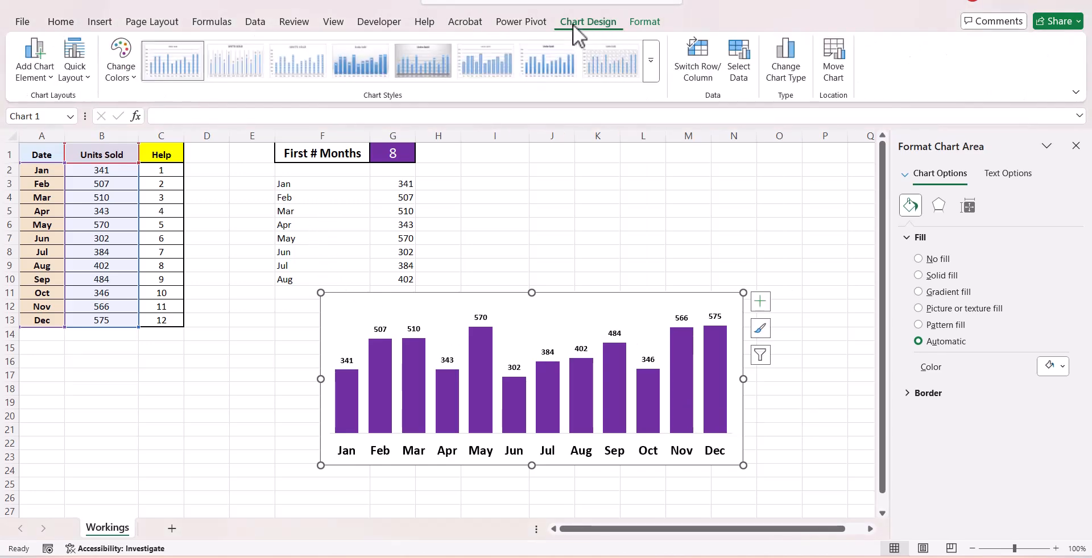
pyautogui.click(740, 51)
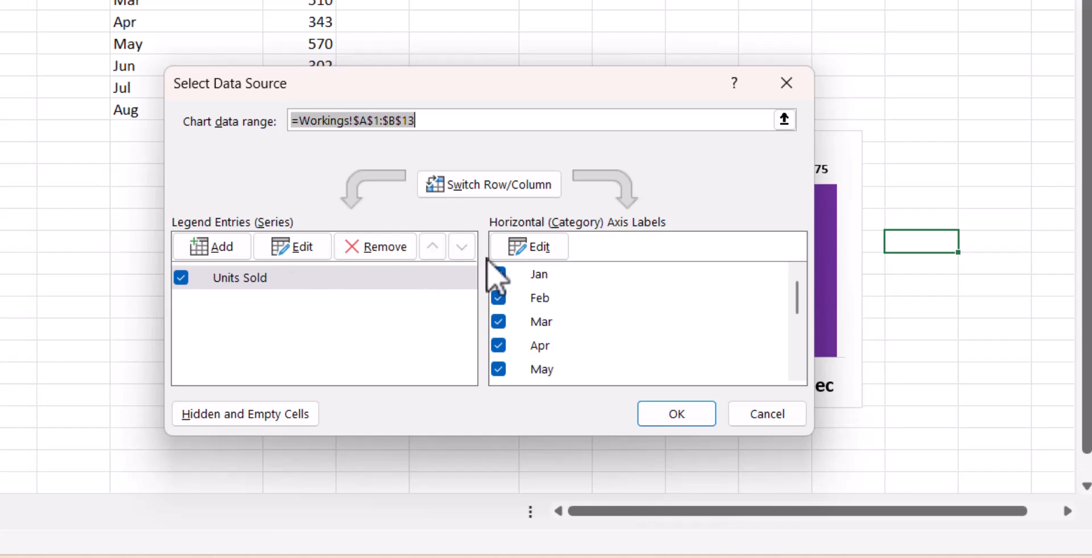
pyautogui.click(532, 250)
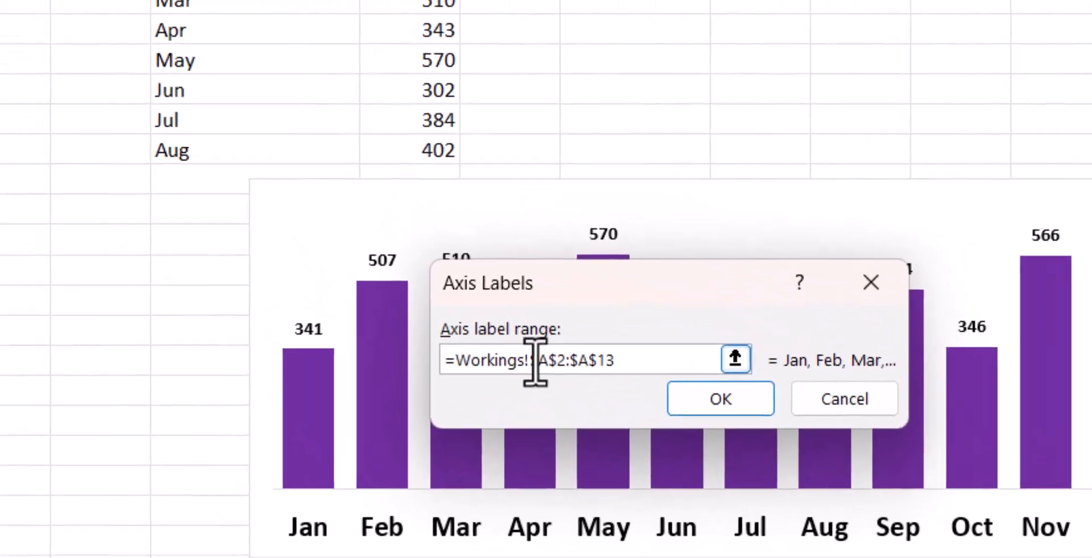
pyautogui.moveTo(392, 263); pyautogui.dragTo(455, 265)
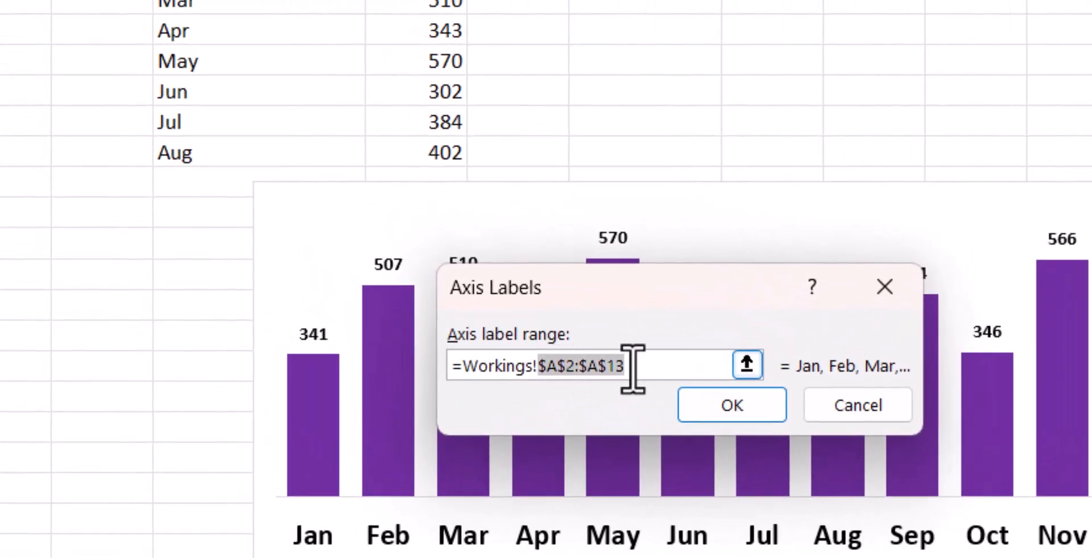
pyautogui.press('BackSpace')
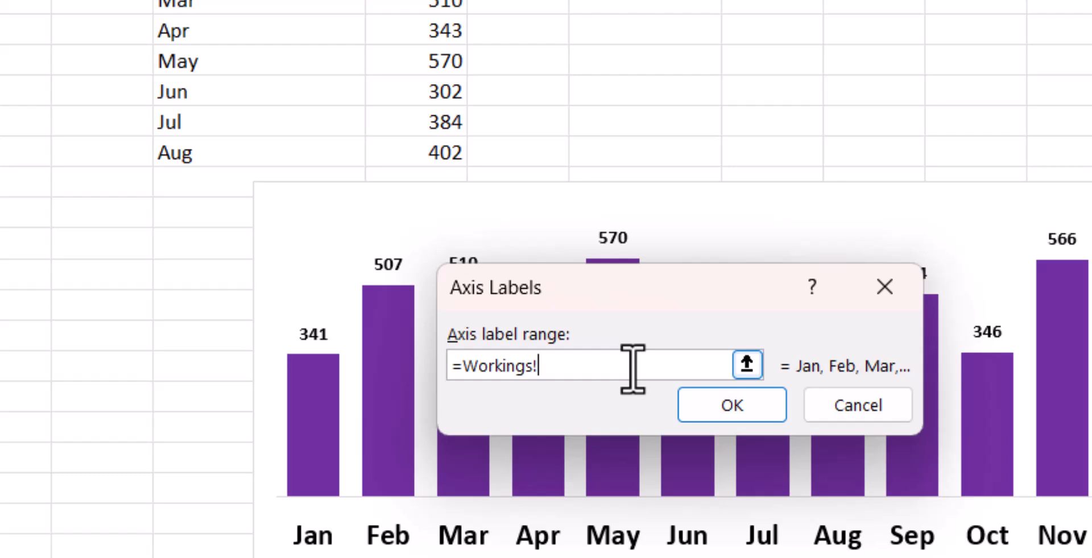
pyautogui.press('F3')
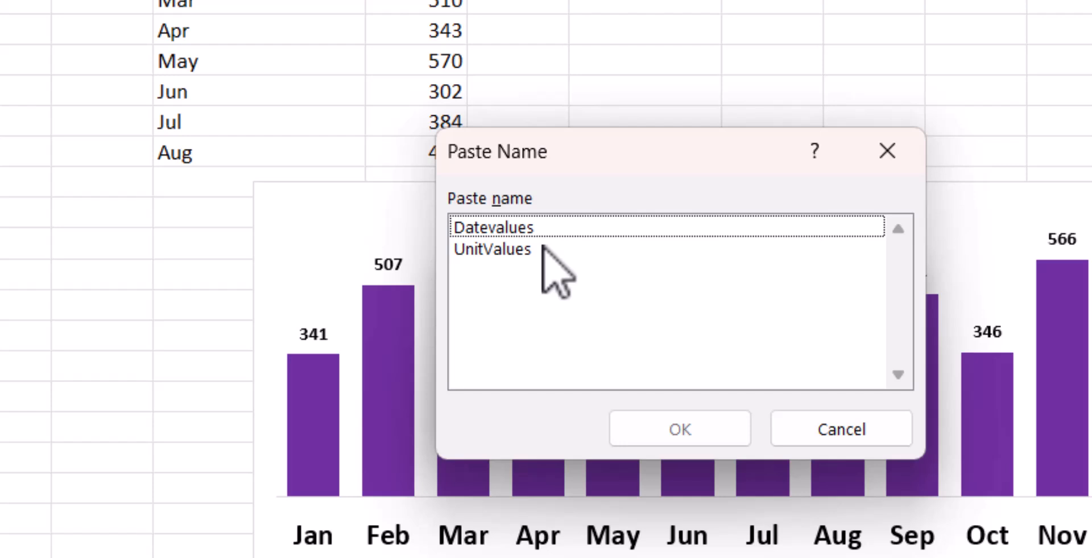
pyautogui.click(586, 227)
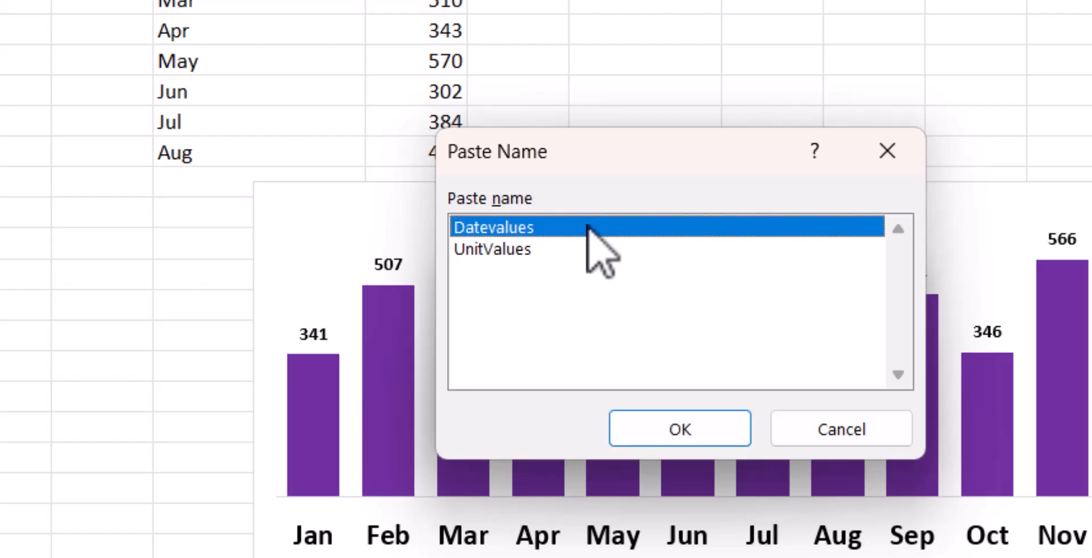
pyautogui.click(681, 426)
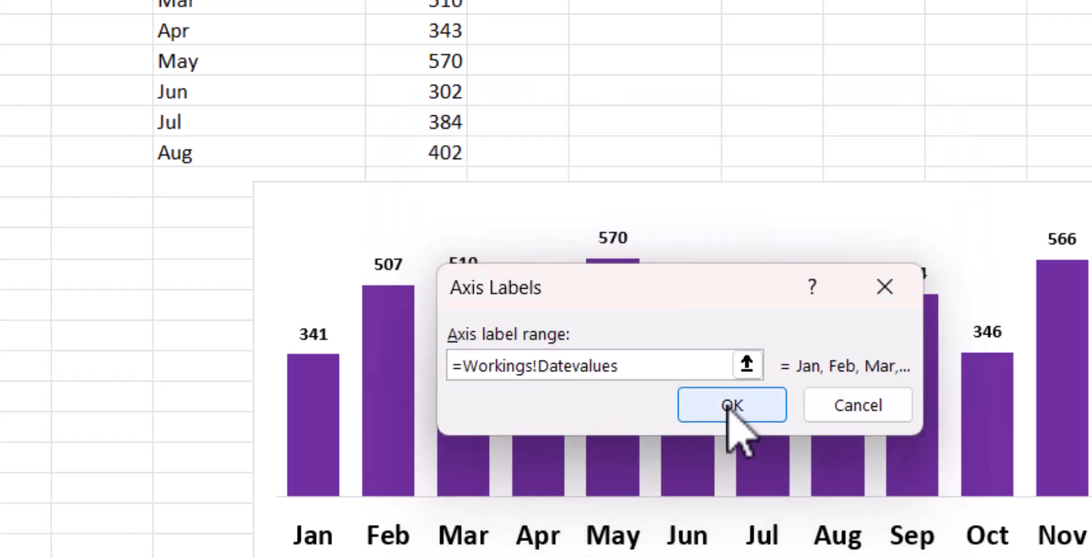
pyautogui.click(729, 405)
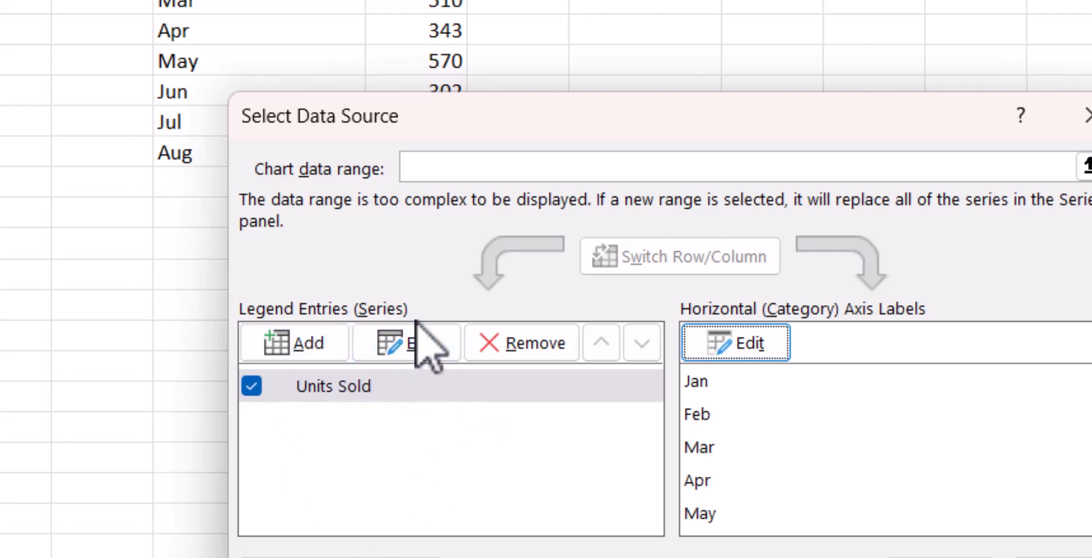
# Step: Set the Units Sold series values to =Workings!UnitValues and apply the data source changes
pyautogui.click(436, 344)
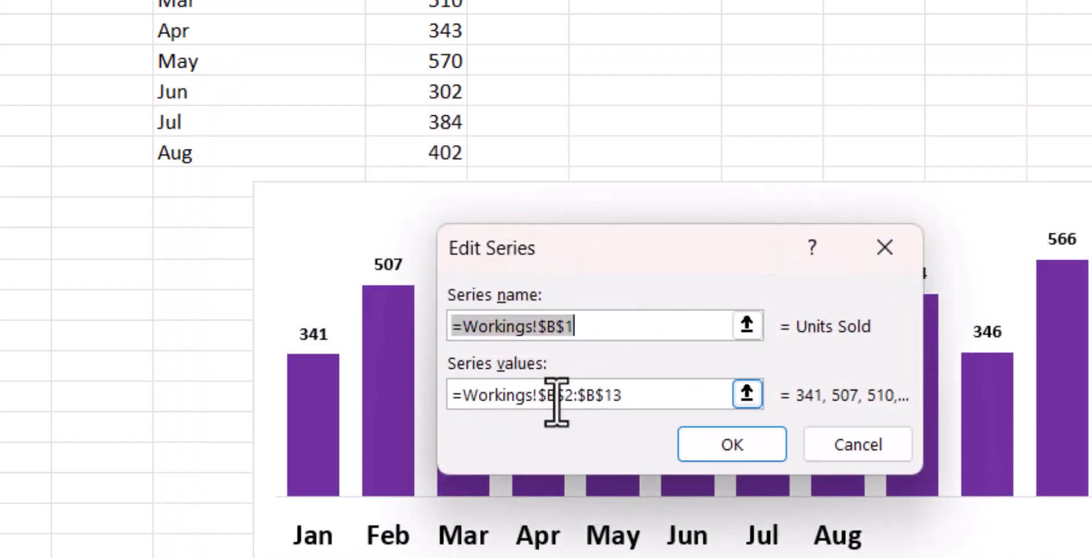
pyautogui.moveTo(535, 396)
pyautogui.mouseDown()
pyautogui.moveTo(653, 398)
pyautogui.moveTo(538, 401)
pyautogui.mouseUp()
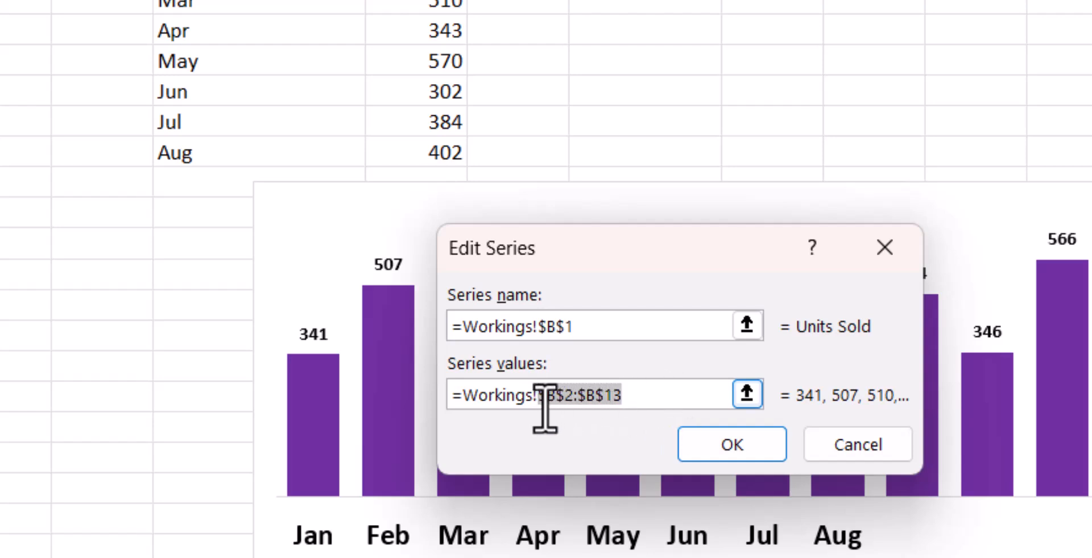
pyautogui.press('BackSpace')
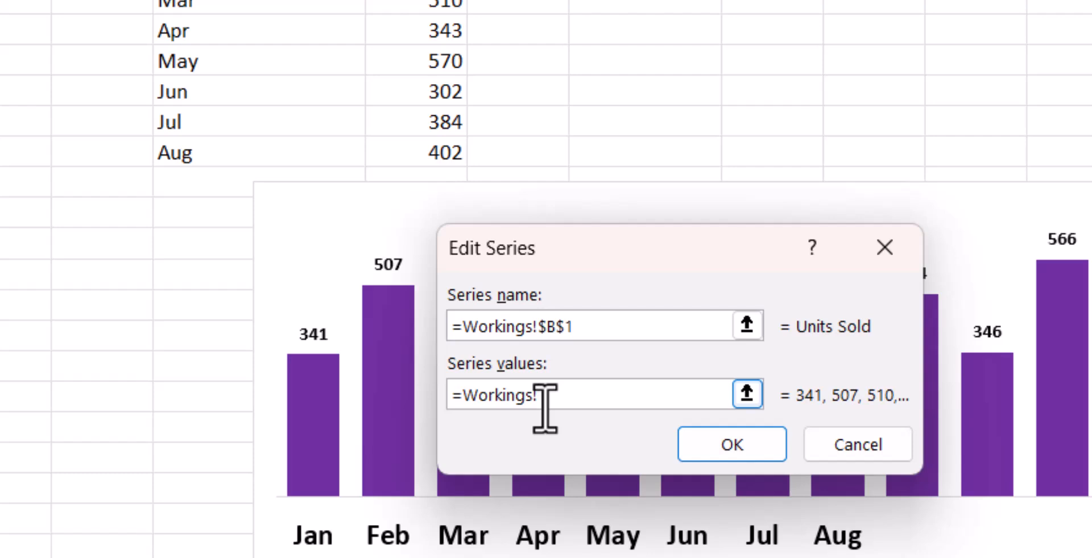
pyautogui.press('F3')
pyautogui.click(539, 250)
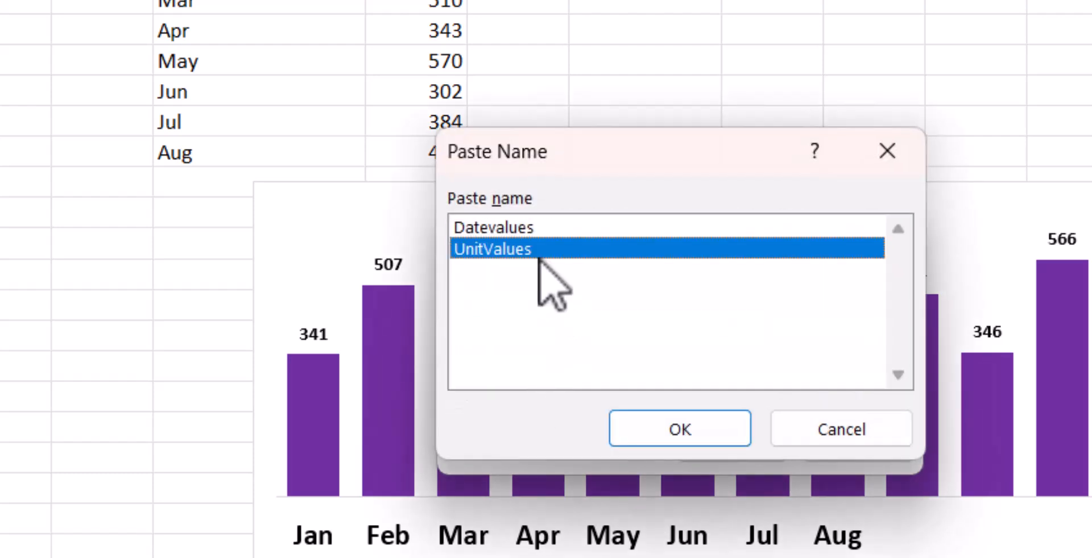
pyautogui.click(704, 443)
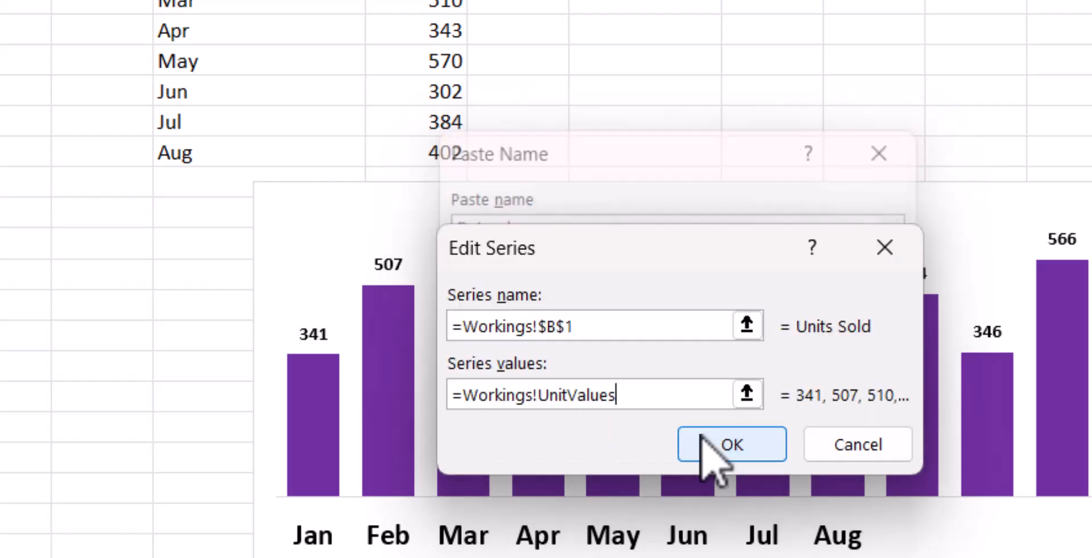
pyautogui.click(719, 455)
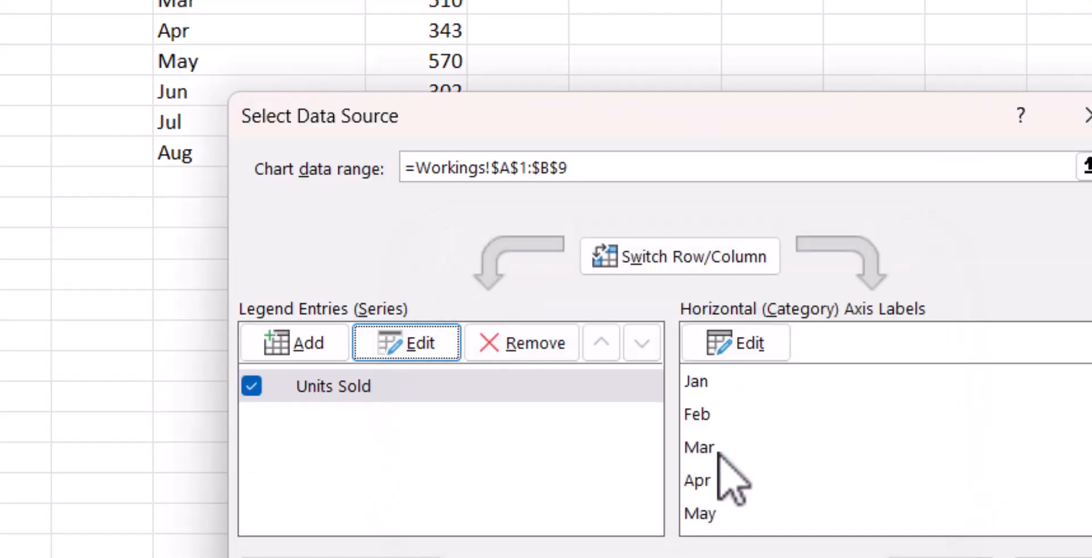
pyautogui.press('Return')
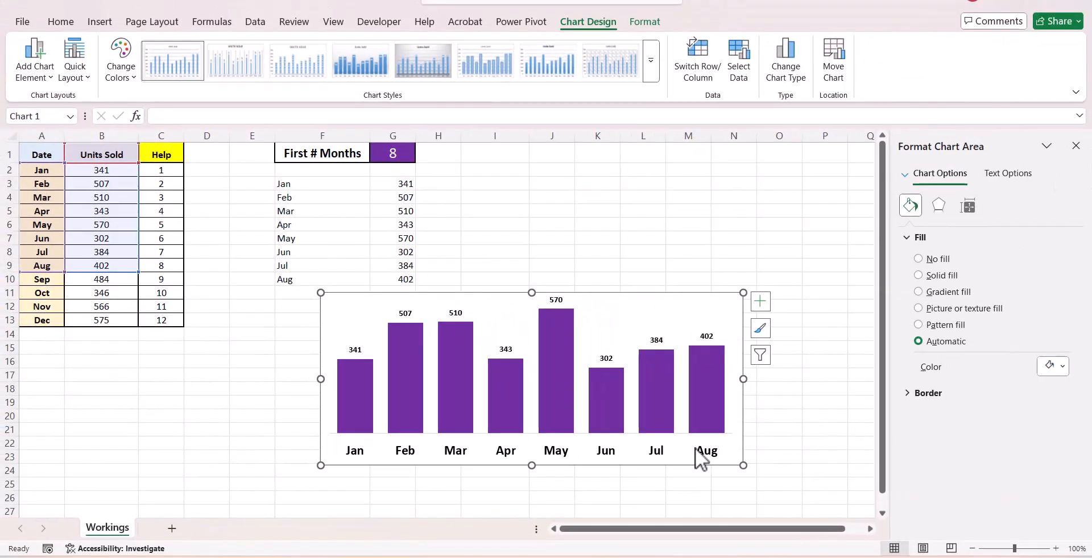
# Step: Set the First # Months value in G1 to 5 to test the dynamic chart
pyautogui.click(395, 153)
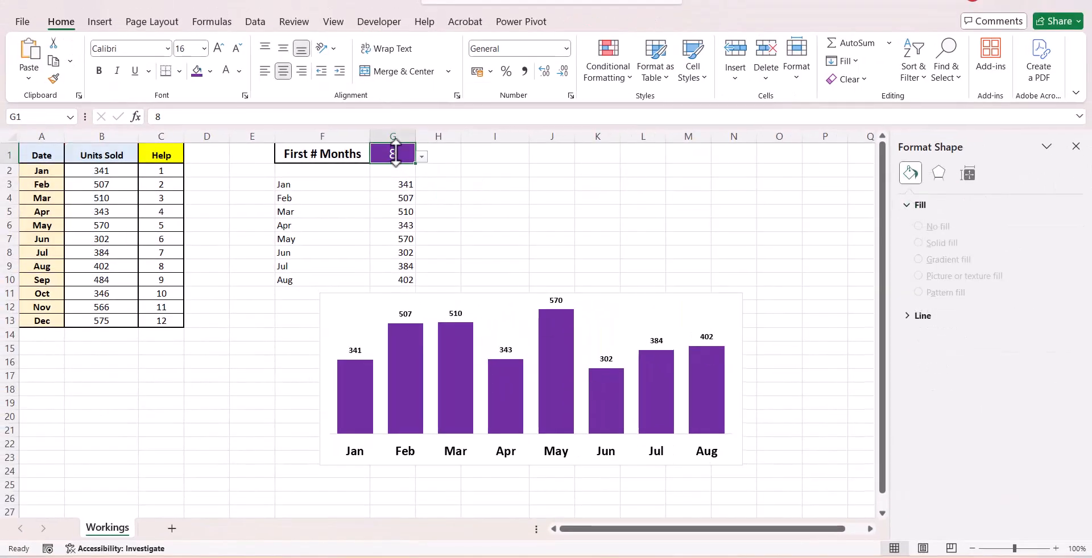
pyautogui.write('5')
pyautogui.press('Return')
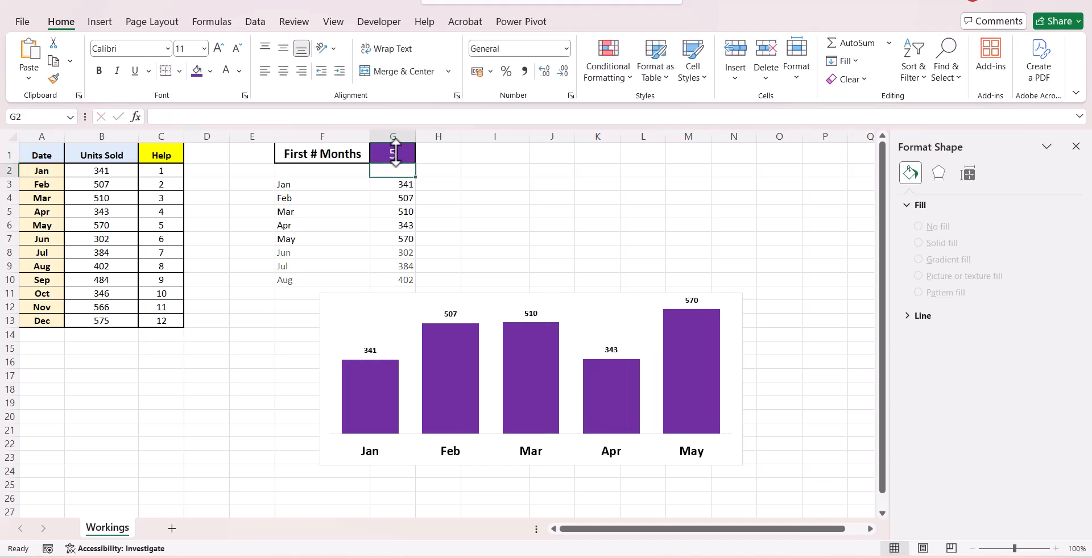